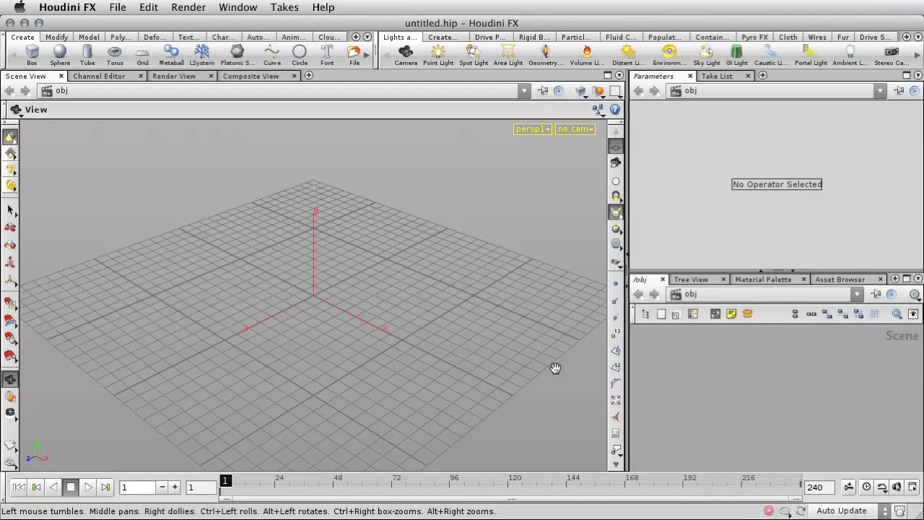
# Step: Create a font object at the origin and set its text to "Houdini"
pyautogui.click(326, 58)
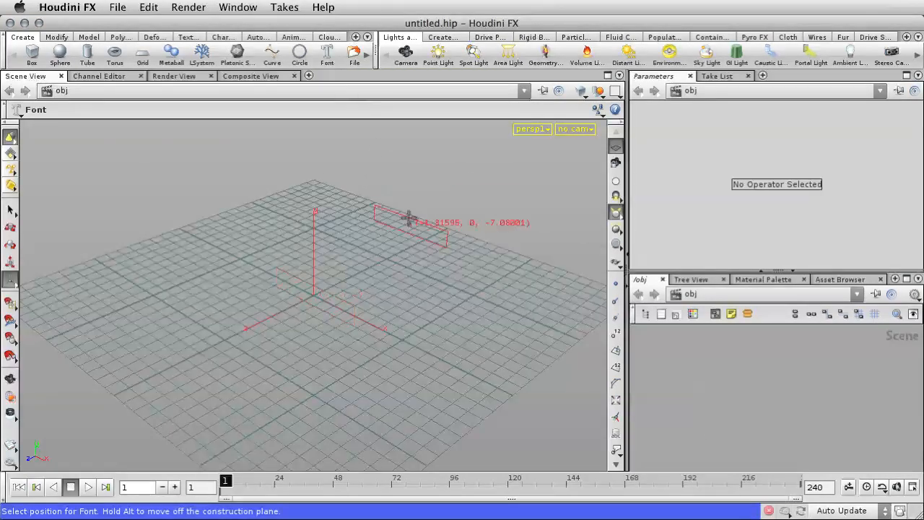
pyautogui.click(400, 241)
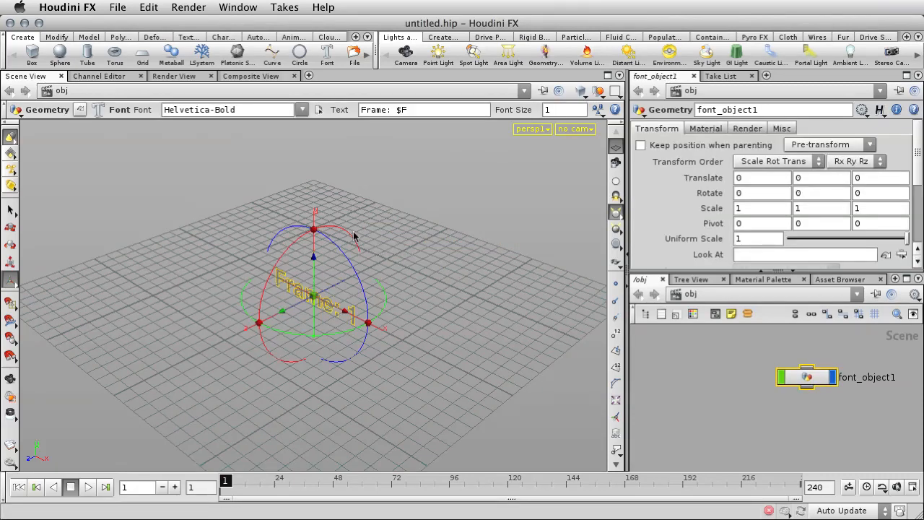
pyautogui.moveTo(406, 110); pyautogui.dragTo(356, 106)
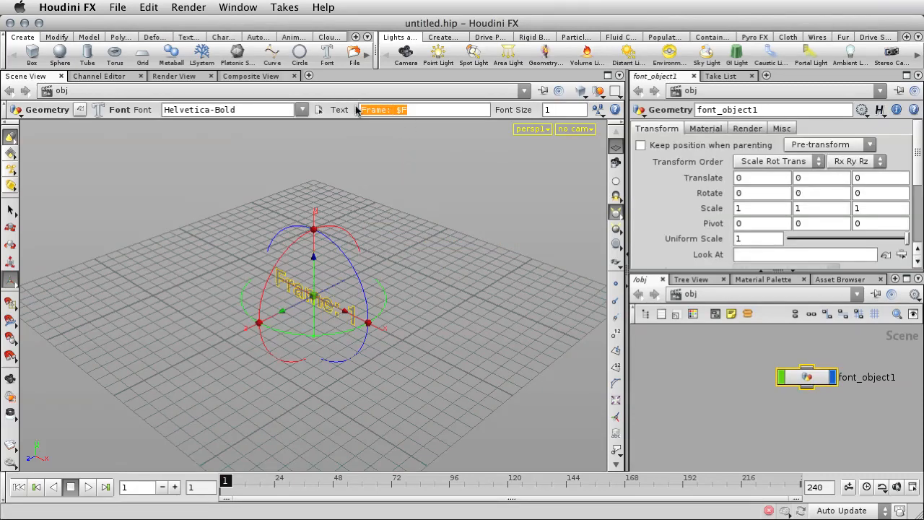
pyautogui.write('Houdini')
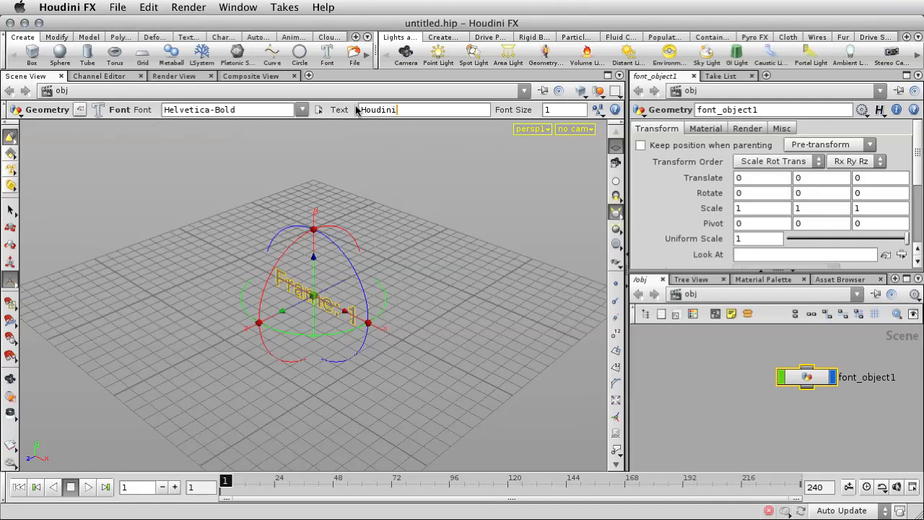
pyautogui.press('Return')
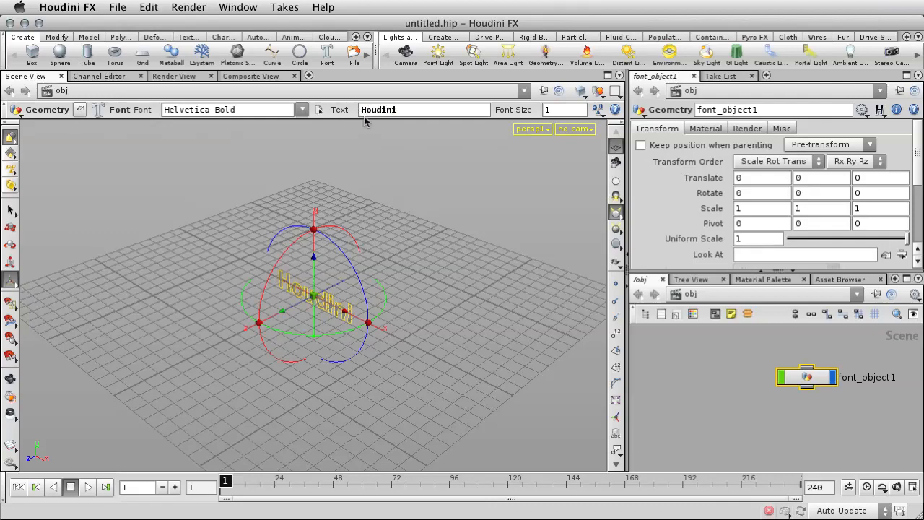
# Step: Raise the Houdini text along the Y axis by about 0.39 units so it sits on the ground grid
pyautogui.press('Escape')
pyautogui.moveTo(389, 342); pyautogui.dragTo(450, 322)
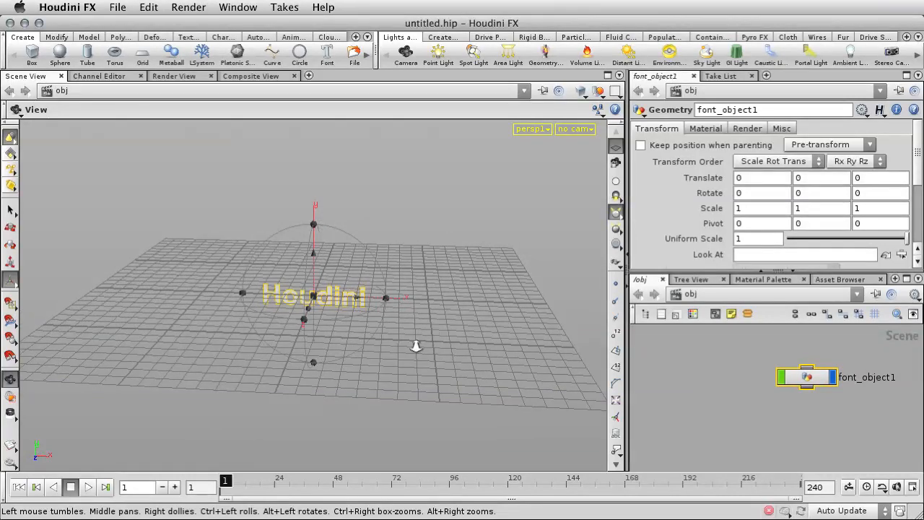
pyautogui.moveTo(417, 345); pyautogui.dragTo(544, 223, button='right')
pyautogui.moveTo(538, 233); pyautogui.dragTo(480, 321)
pyautogui.press('Return')
pyautogui.moveTo(310, 276); pyautogui.dragTo(310, 253)
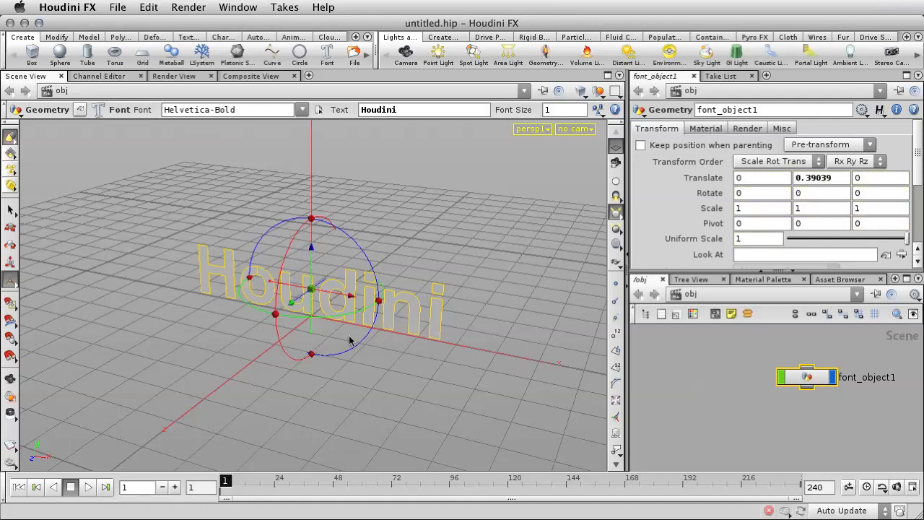
# Step: Apply PolyExtrude to the whole Houdini text and pull it out to give the letters depth
pyautogui.click(120, 37)
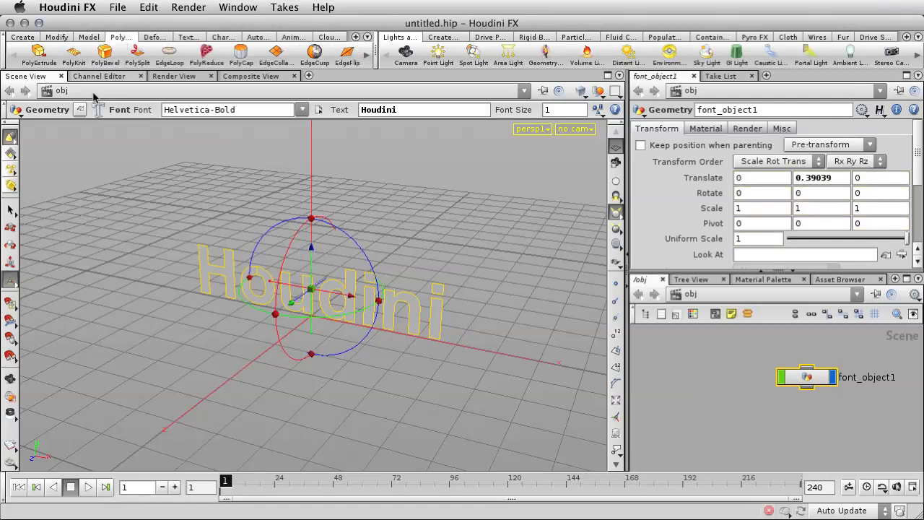
pyautogui.click(40, 56)
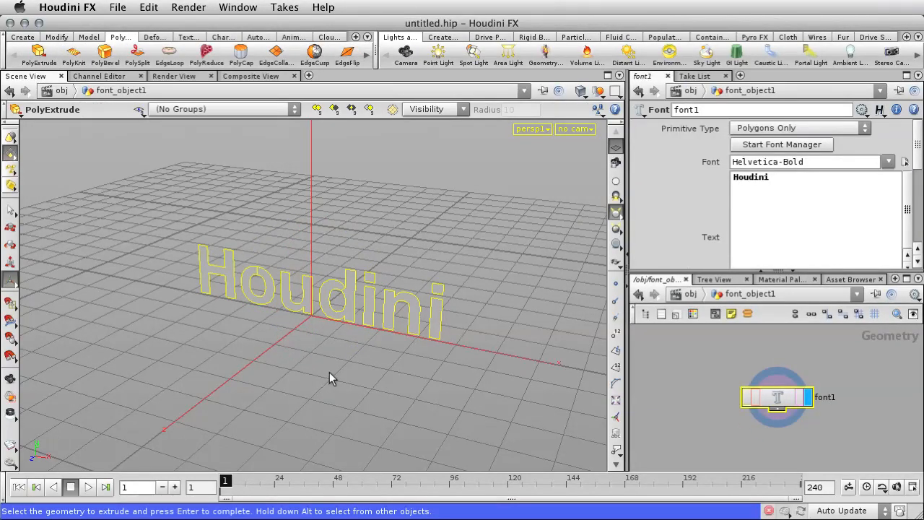
pyautogui.press('Return')
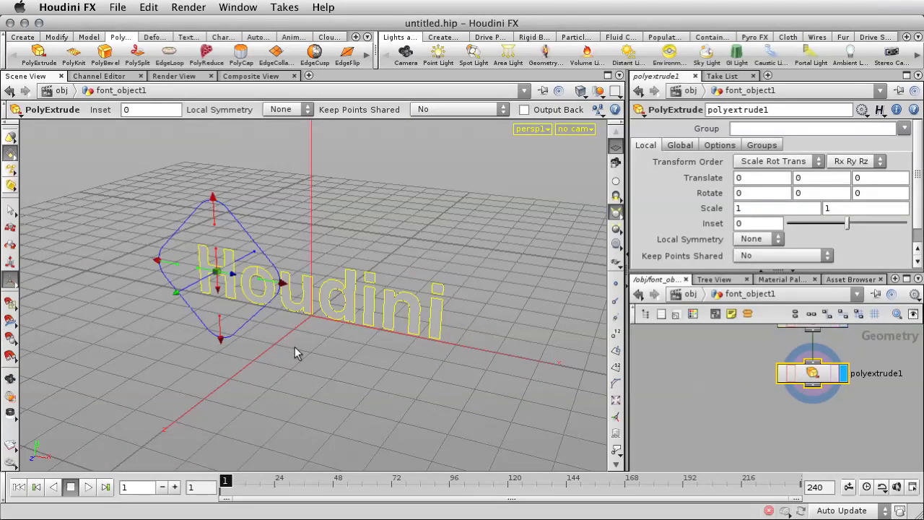
pyautogui.moveTo(189, 288); pyautogui.dragTo(173, 299)
pyautogui.moveTo(518, 293)
pyautogui.keyDown('alt'); pyautogui.mouseDown()
pyautogui.moveTo(316, 282)
pyautogui.moveTo(313, 293)
pyautogui.moveTo(532, 296)
pyautogui.mouseUp(); pyautogui.keyUp('alt')
# Step: Enable Output Back on the PolyExtrude so the extruded letters are closed at the rear
pyautogui.click(713, 145)
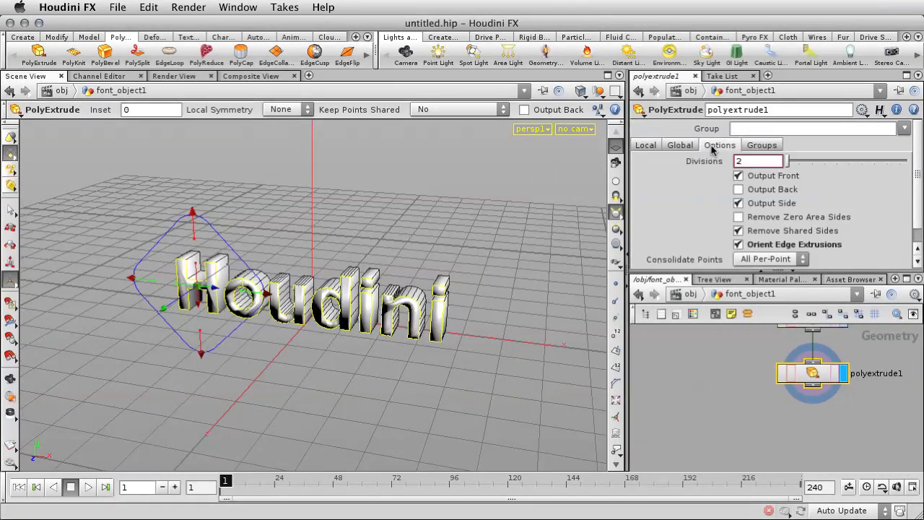
pyautogui.click(738, 189)
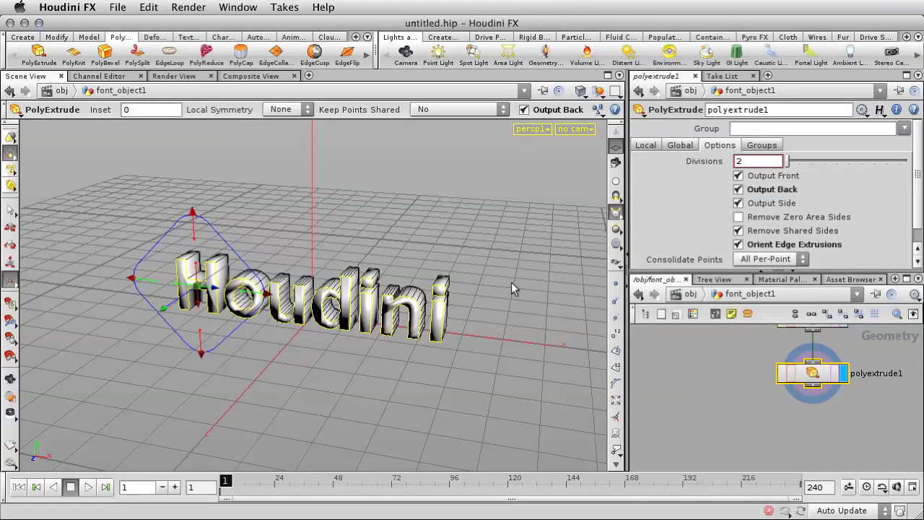
pyautogui.keyDown('alt'); pyautogui.moveTo(511, 282); pyautogui.dragTo(507, 251); pyautogui.keyUp('alt')
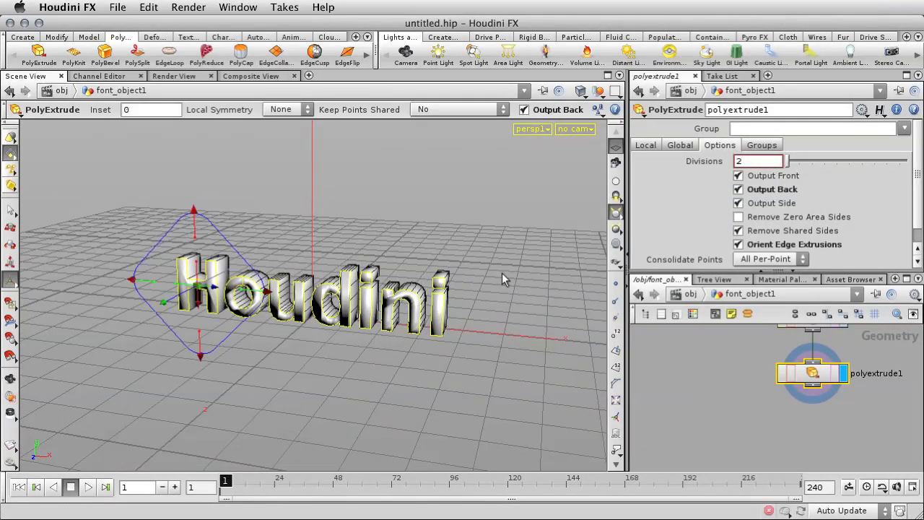
# Step: Add a Fuse operation to all points of the extruded text
pyautogui.press('s')
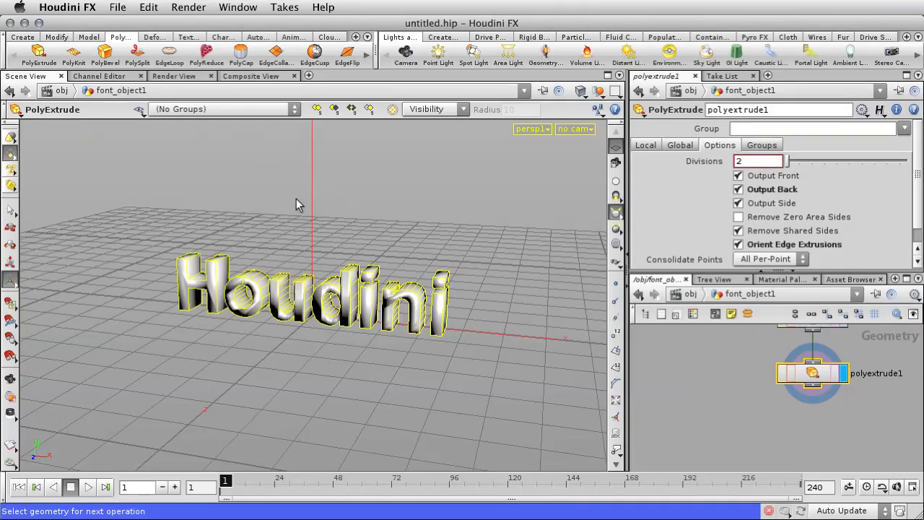
pyautogui.press('Tab')
pyautogui.write('Fuse')
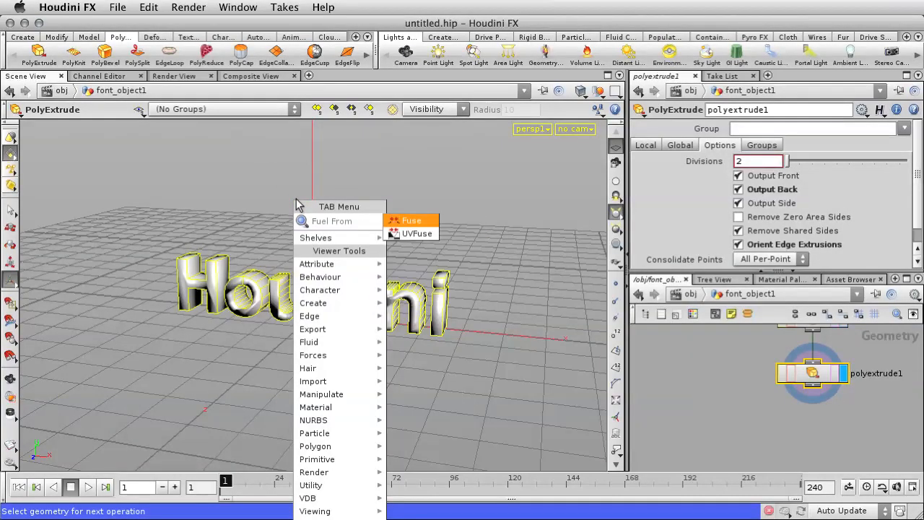
pyautogui.press('Return')
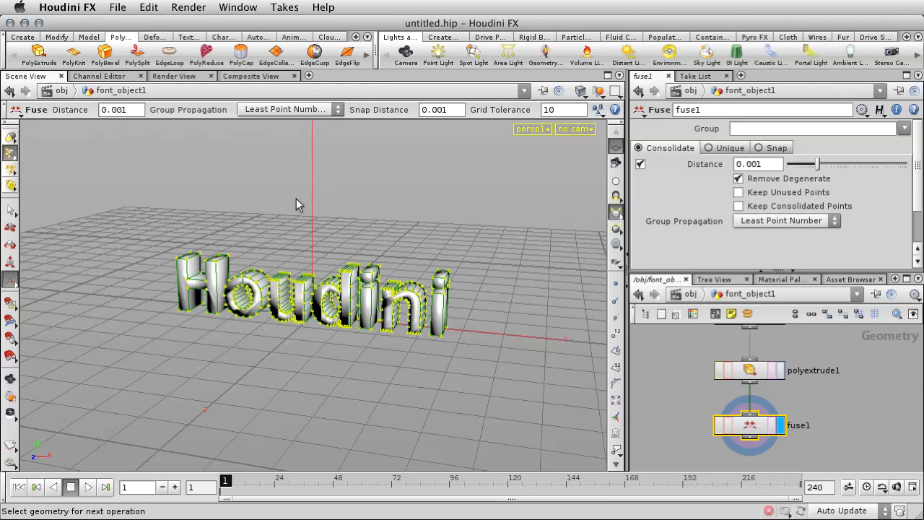
# Step: Add a Vertex operation after the Fuse, using Cusp Normal with an angle of 80
pyautogui.press('Tab')
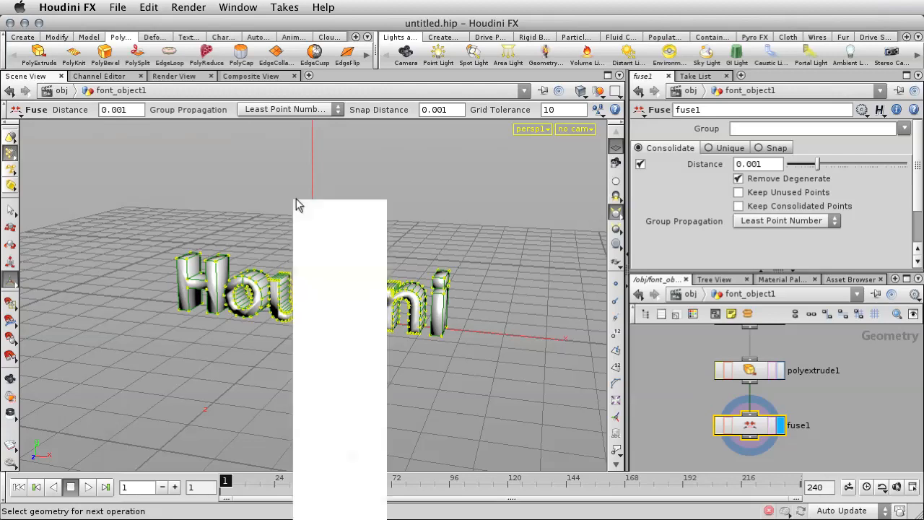
pyautogui.write('Vertex')
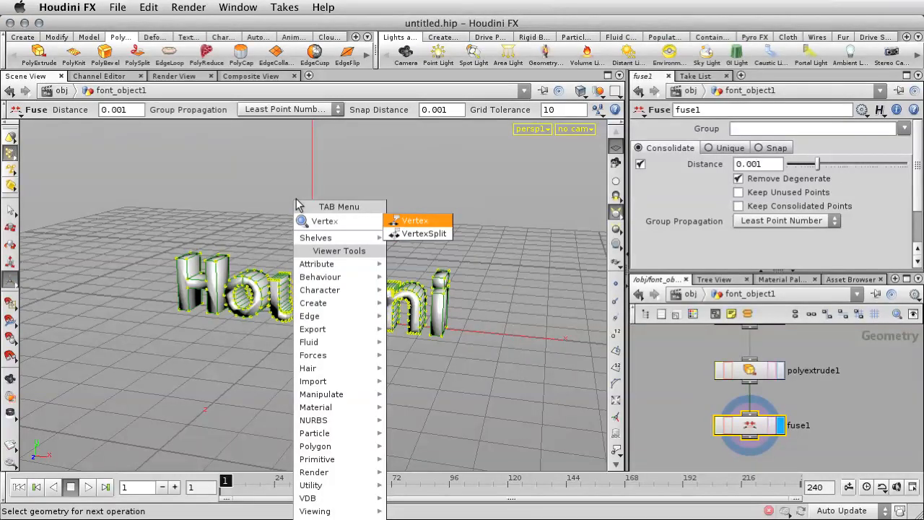
pyautogui.press('Return')
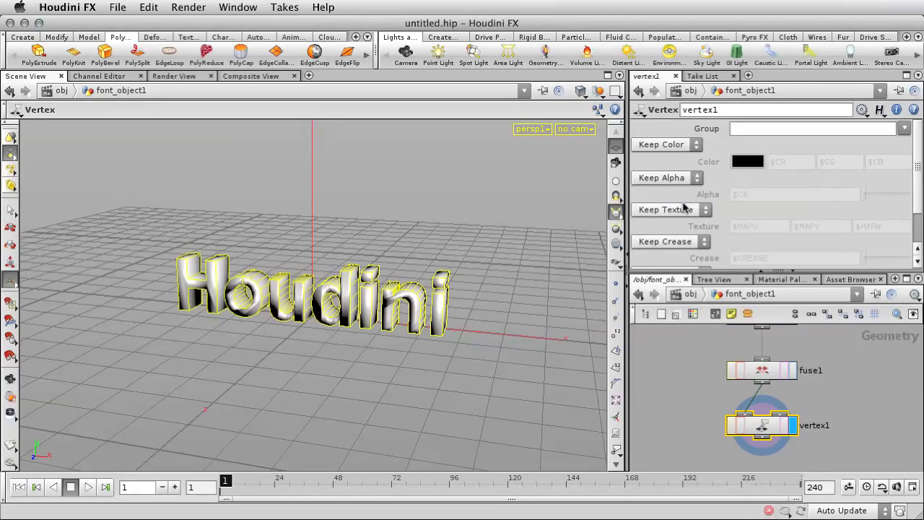
pyautogui.scroll(-2, 684, 207)
pyautogui.click(677, 229)
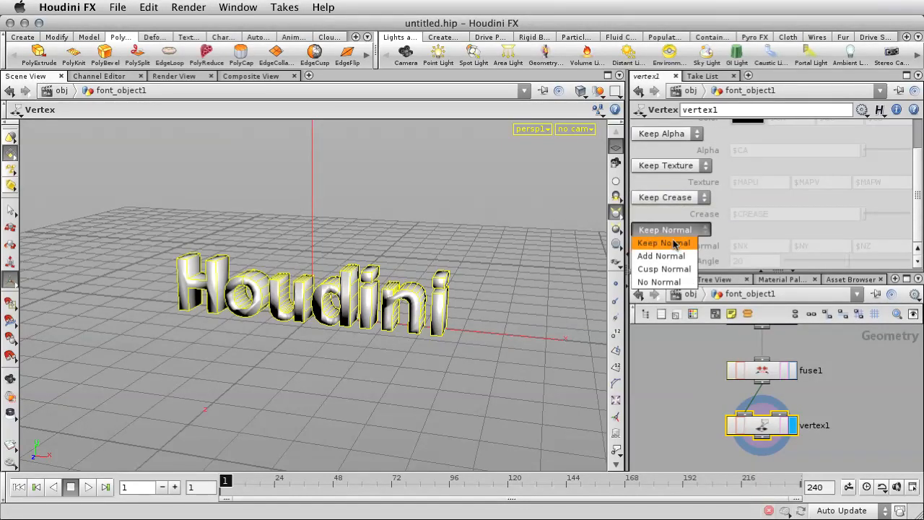
pyautogui.click(672, 269)
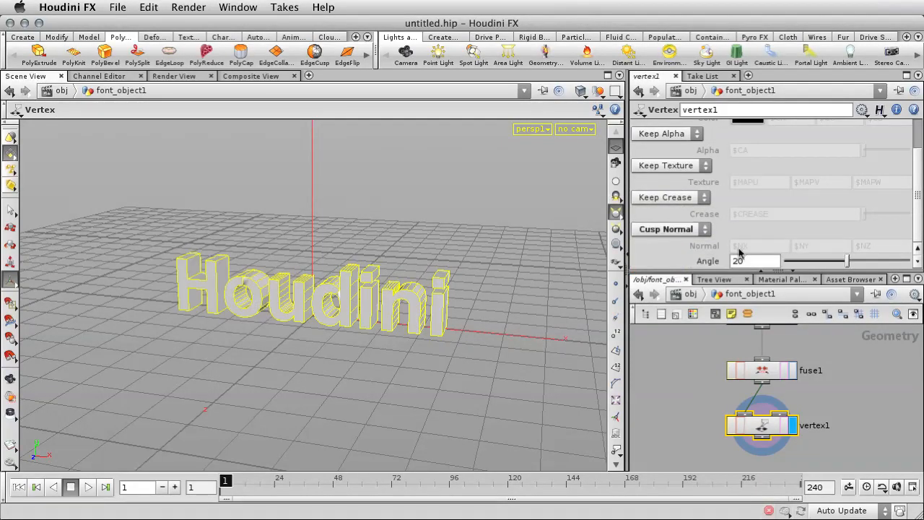
pyautogui.moveTo(746, 260); pyautogui.dragTo(729, 260)
pyautogui.press('Return')
# Step: Switch the viewport display to Smooth Shaded and view the letters without their wireframe
pyautogui.press('s')
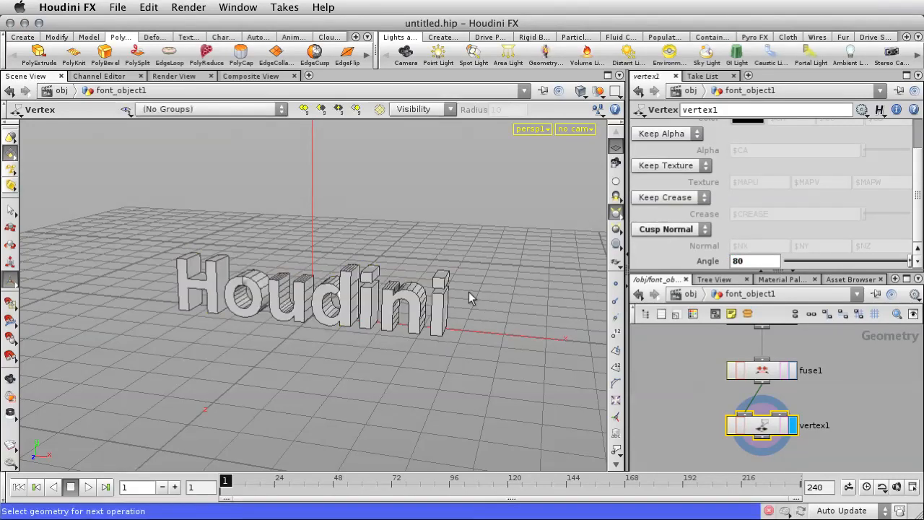
pyautogui.press('space')
pyautogui.moveTo(502, 289)
pyautogui.mouseDown()
pyautogui.moveTo(396, 288)
pyautogui.moveTo(488, 292)
pyautogui.mouseUp()
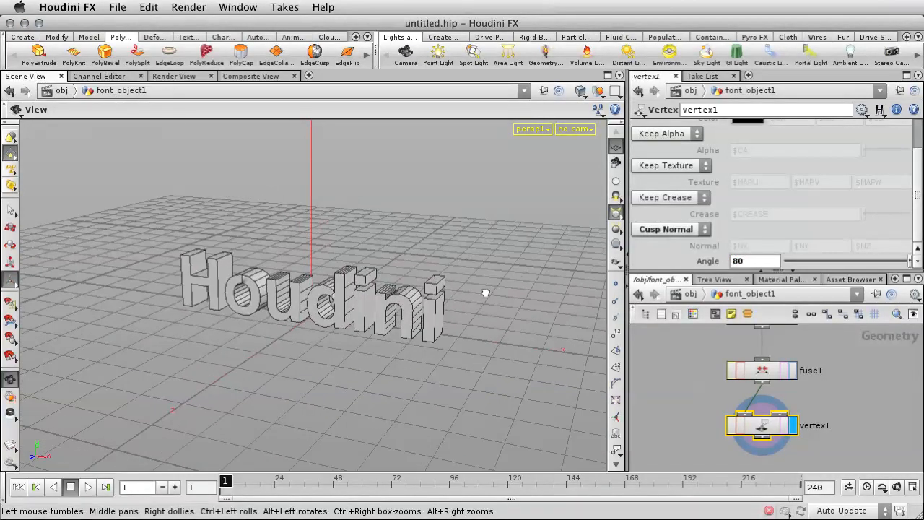
pyautogui.click(578, 90)
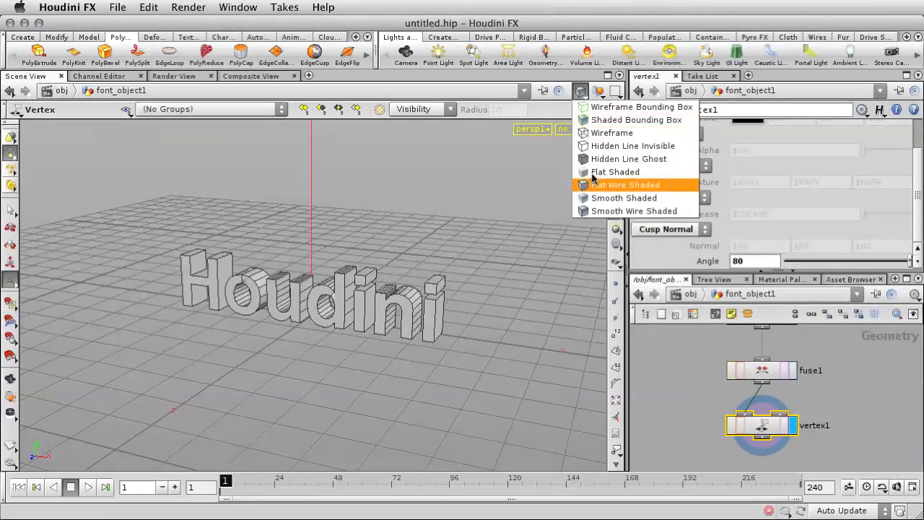
pyautogui.click(603, 198)
pyautogui.press('space')
pyautogui.moveTo(499, 212)
pyautogui.mouseDown()
pyautogui.moveTo(407, 200)
pyautogui.moveTo(469, 199)
pyautogui.moveTo(570, 248)
pyautogui.moveTo(496, 287)
pyautogui.moveTo(361, 221)
pyautogui.moveTo(295, 226)
pyautogui.moveTo(483, 206)
pyautogui.mouseUp()
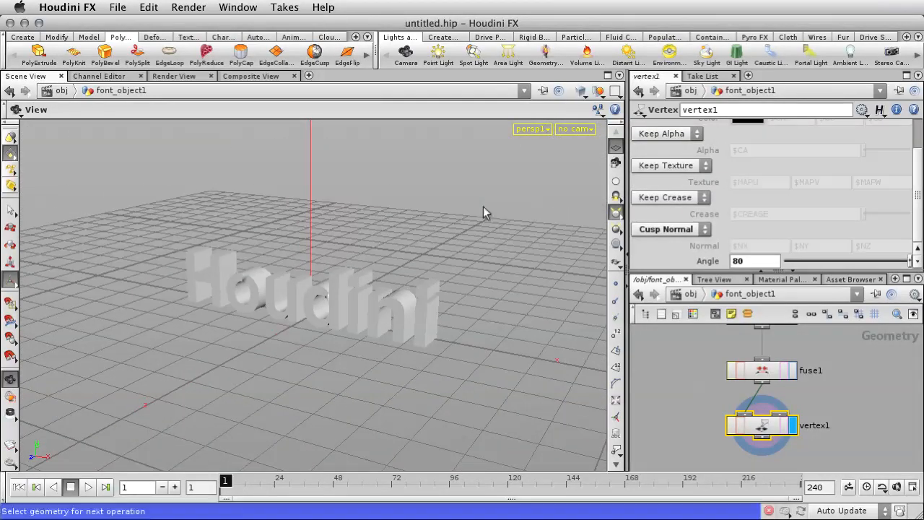
# Step: Set the viewport display to Smooth Wire Shaded
pyautogui.click(599, 91)
pyautogui.click(580, 91)
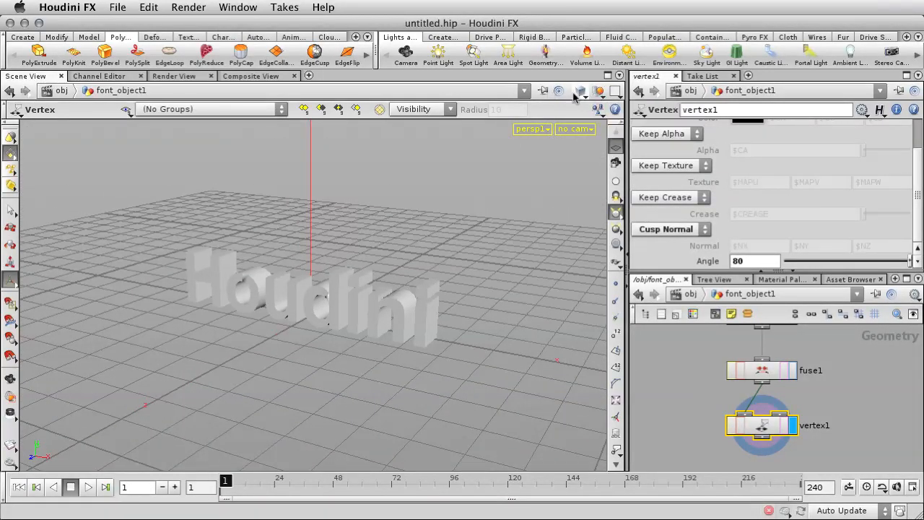
pyautogui.click(580, 91)
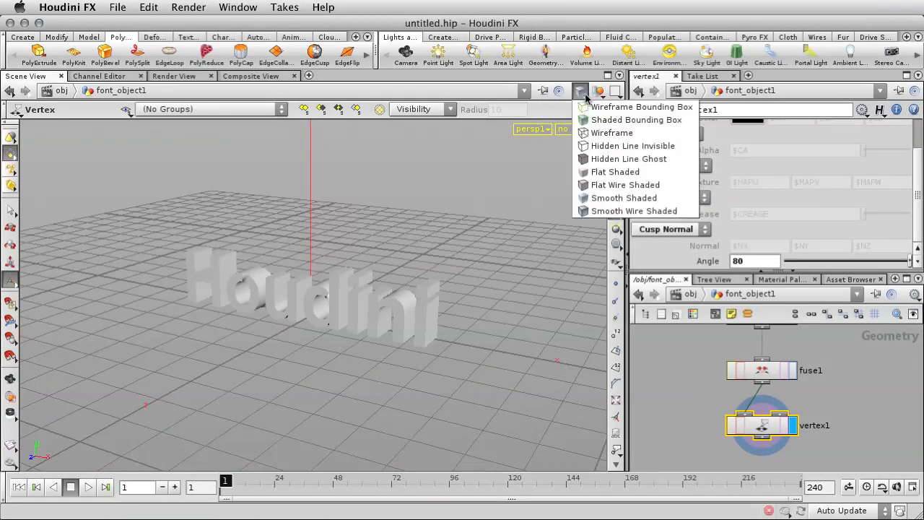
pyautogui.click(598, 211)
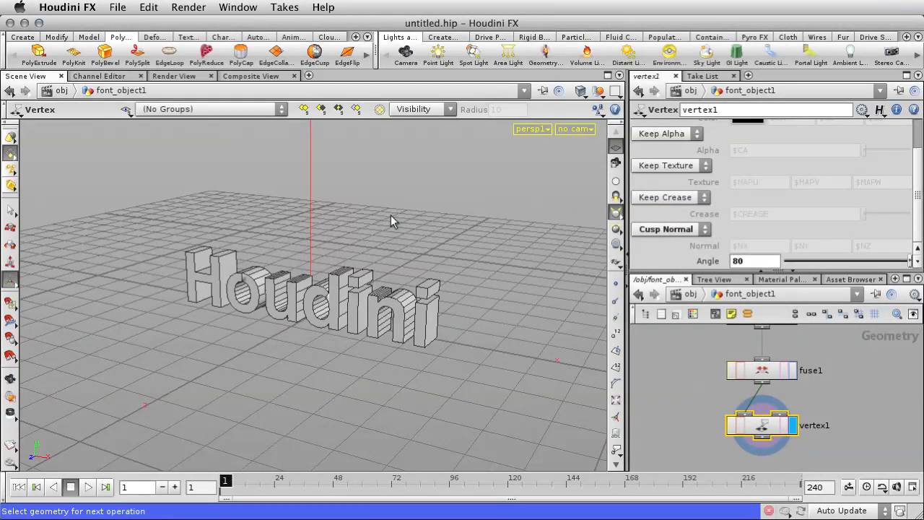
pyautogui.press('Escape')
pyautogui.moveTo(363, 208)
pyautogui.mouseDown()
pyautogui.moveTo(386, 209)
pyautogui.moveTo(378, 210)
pyautogui.mouseUp()
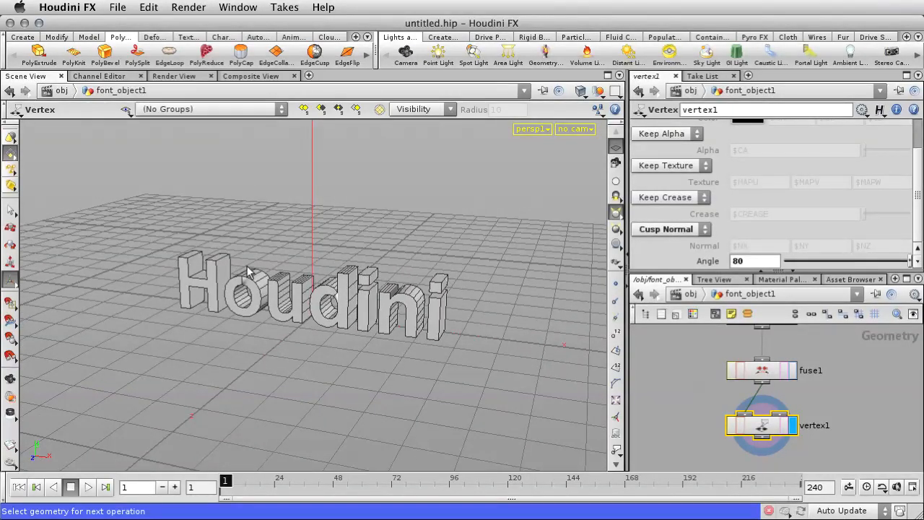
# Step: Select the entire Houdini text geometry and fracture it with the Shatter tool
pyautogui.moveTo(141, 225); pyautogui.dragTo(493, 377)
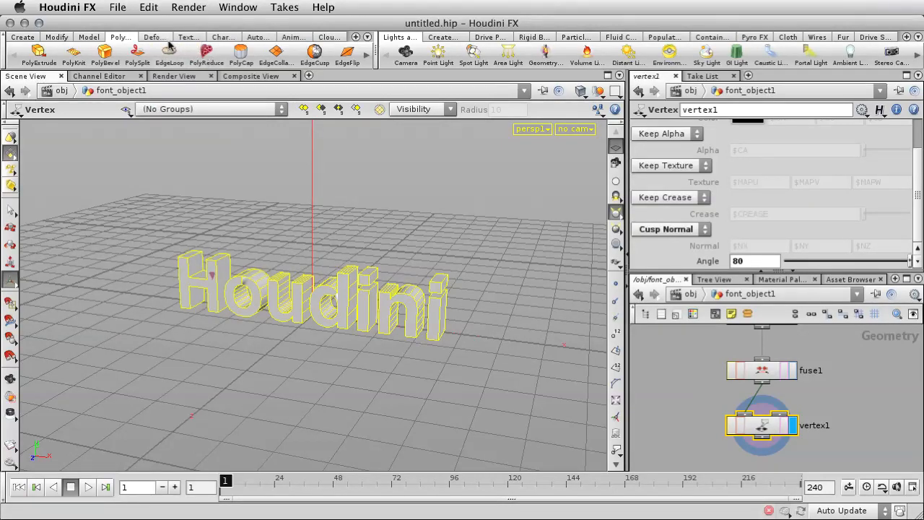
pyautogui.click(88, 37)
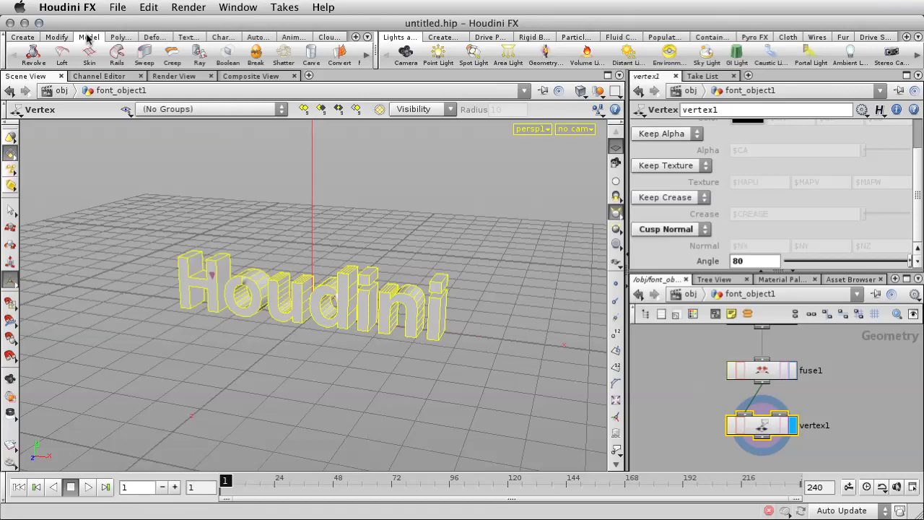
pyautogui.click(285, 62)
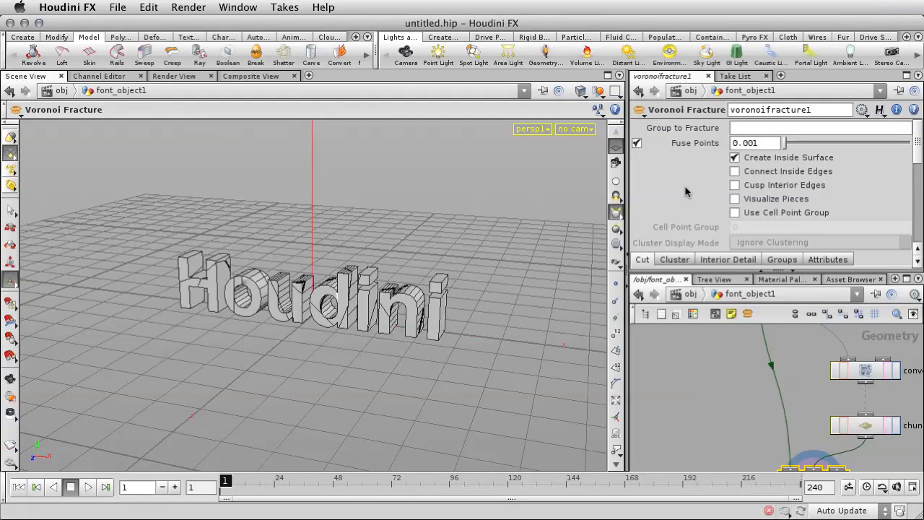
# Step: Set the Number Of Points on the chunkcenters scatter node to 20, and raise it further to 30
pyautogui.scroll(-5, 685, 187)
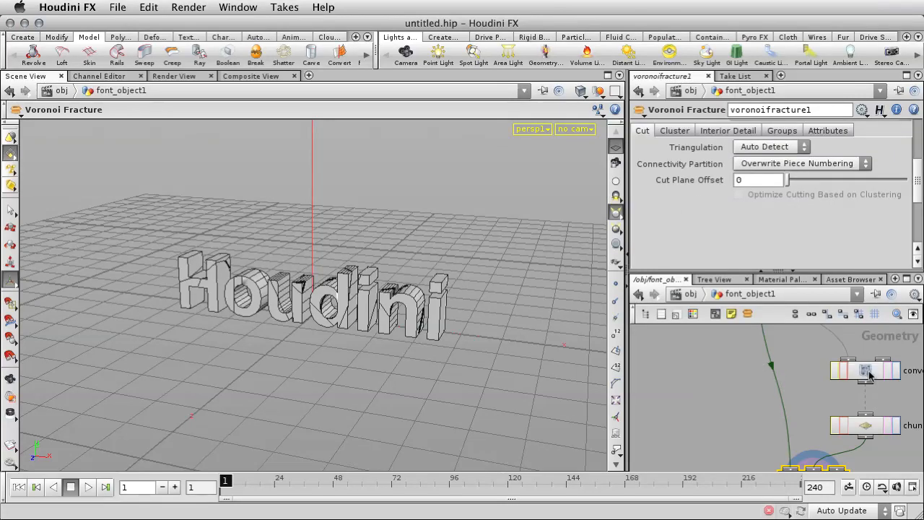
pyautogui.scroll(-3, 711, 384)
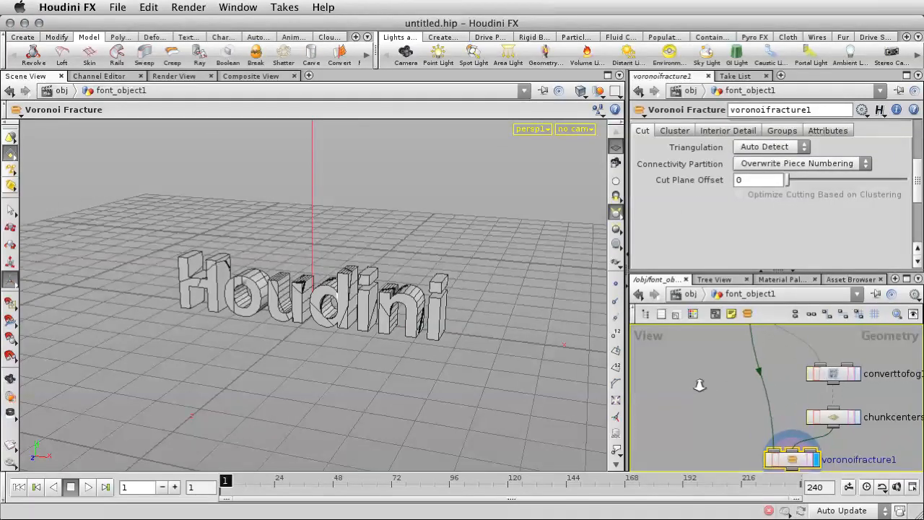
pyautogui.moveTo(710, 384); pyautogui.dragTo(667, 377, button='middle')
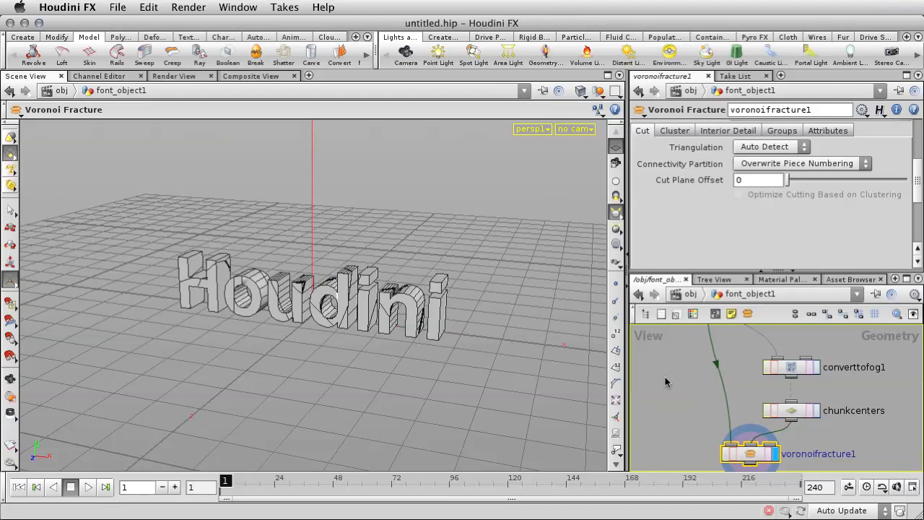
pyautogui.click(794, 367)
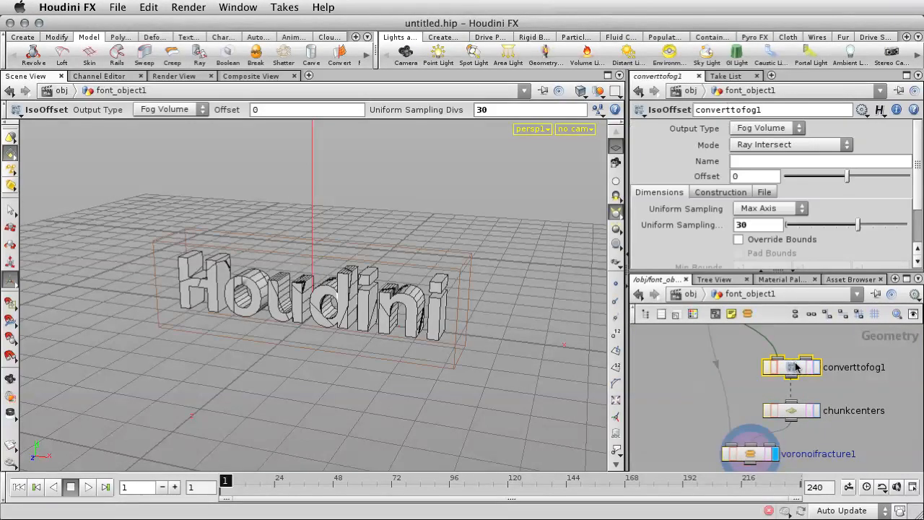
pyautogui.click(792, 411)
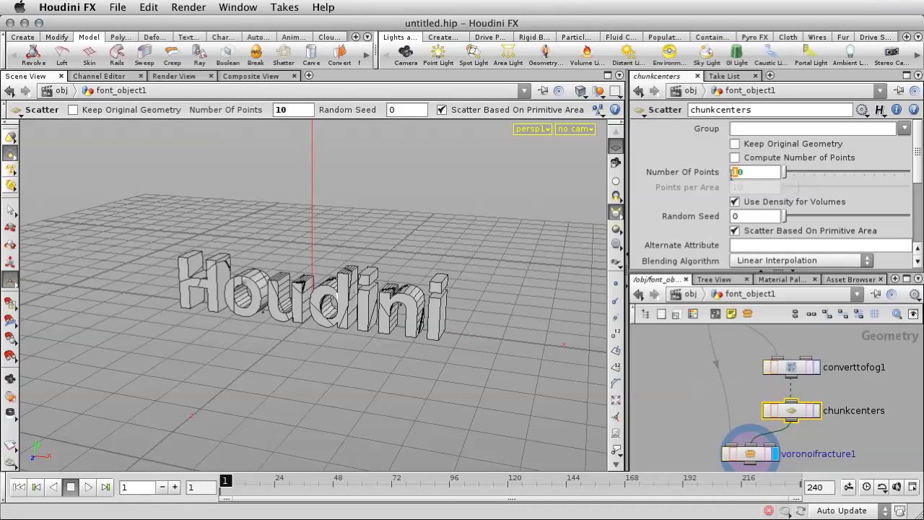
pyautogui.press('Return')
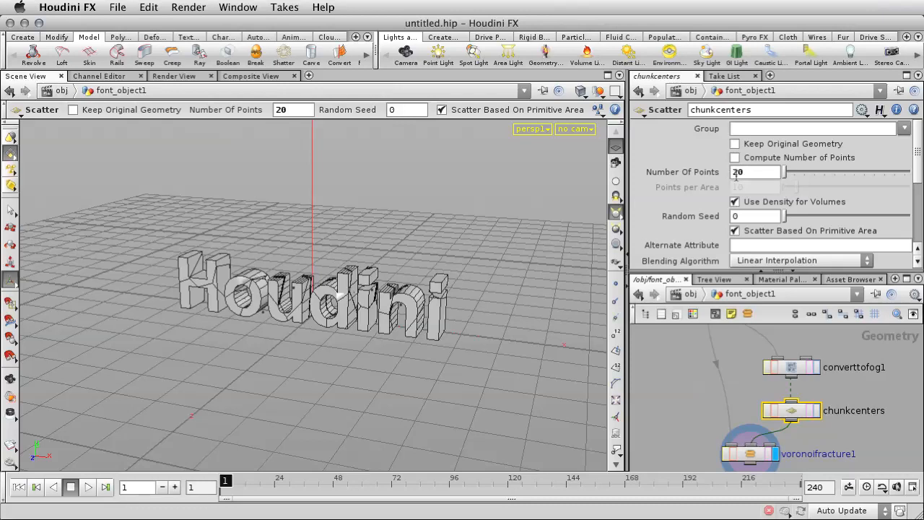
pyautogui.middleClick(736, 174)
pyautogui.write('3')
pyautogui.press('Return')
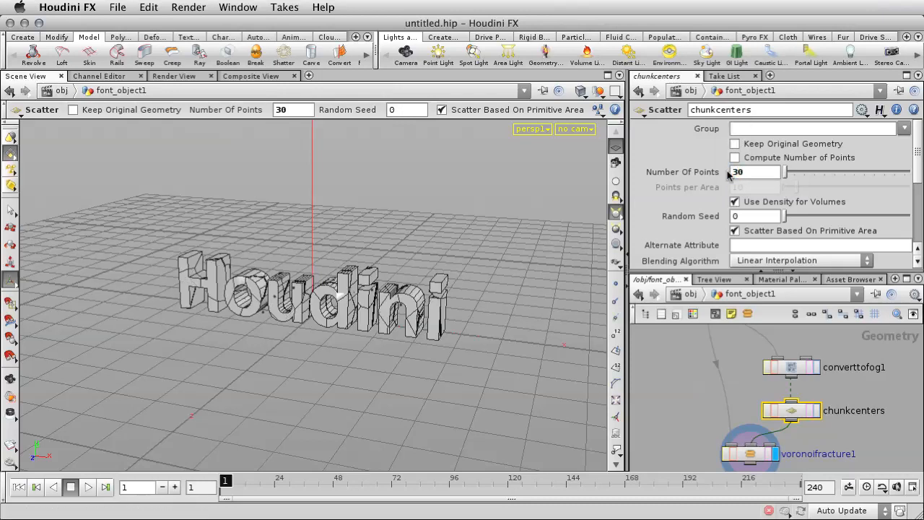
# Step: Add and display an Exploded View node after voronoifracture1, lowering its scale below 0.91 to tighten the spacing between pieces
pyautogui.press('s')
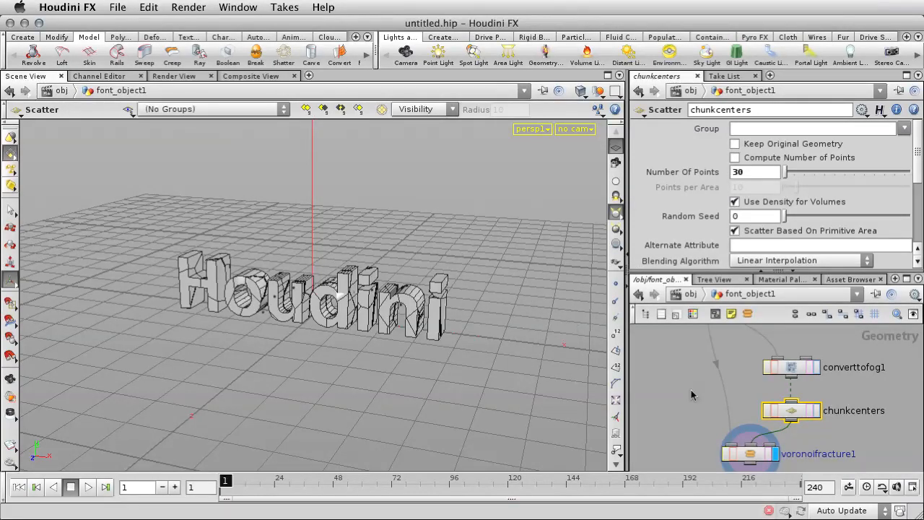
pyautogui.moveTo(681, 384); pyautogui.dragTo(693, 277, button='middle')
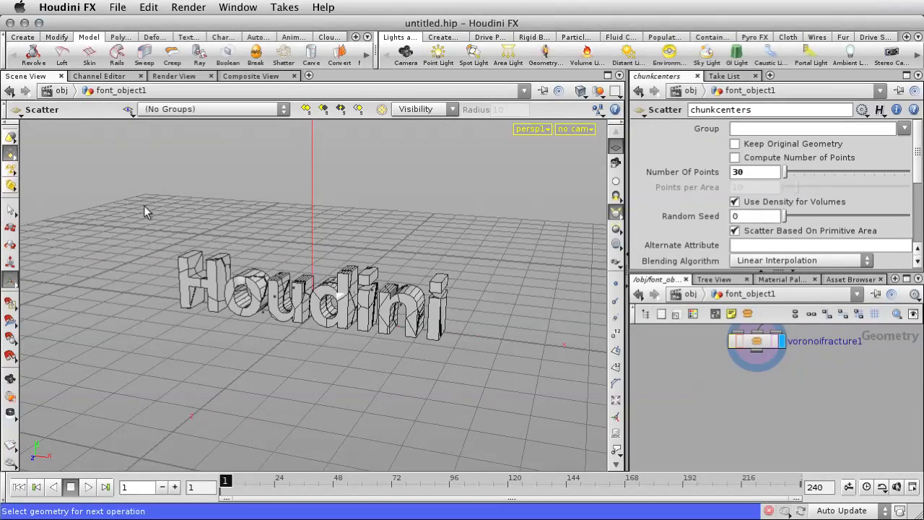
pyautogui.moveTo(128, 200); pyautogui.dragTo(492, 402)
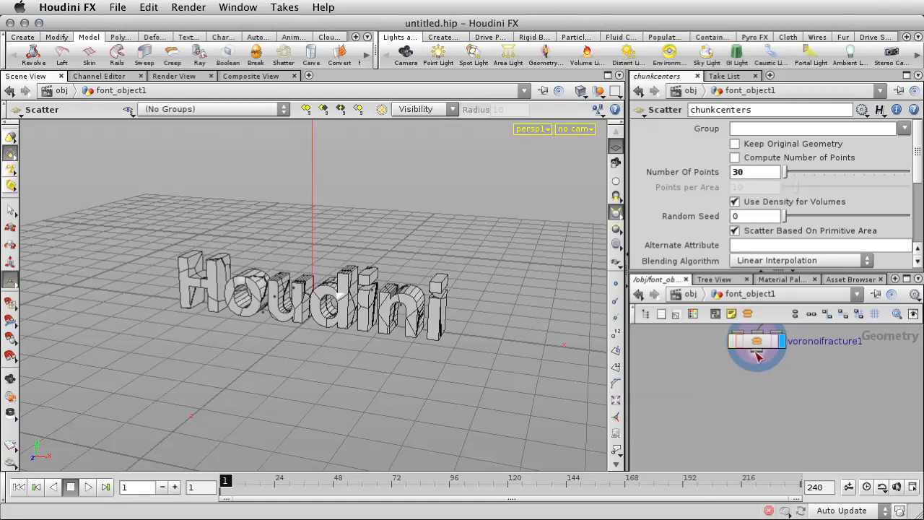
pyautogui.press('Tab')
pyautogui.write('explod')
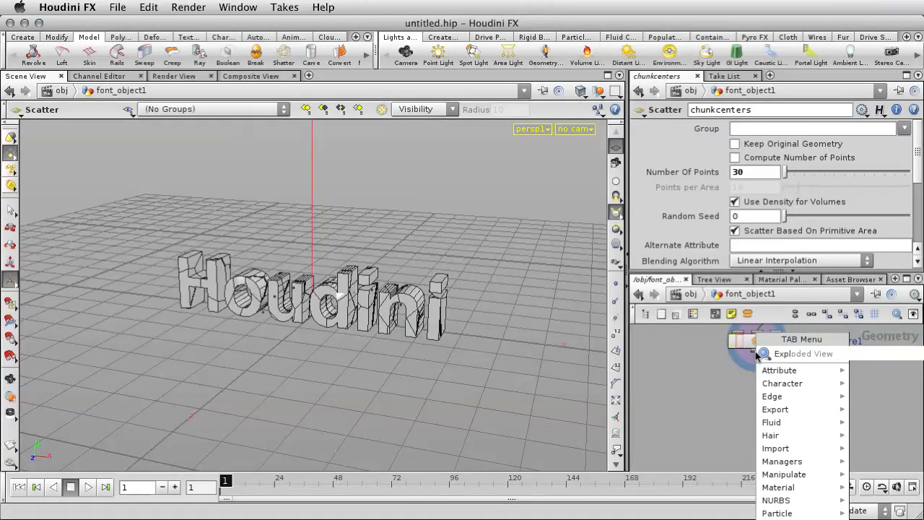
pyautogui.press('Return')
pyautogui.click(738, 411)
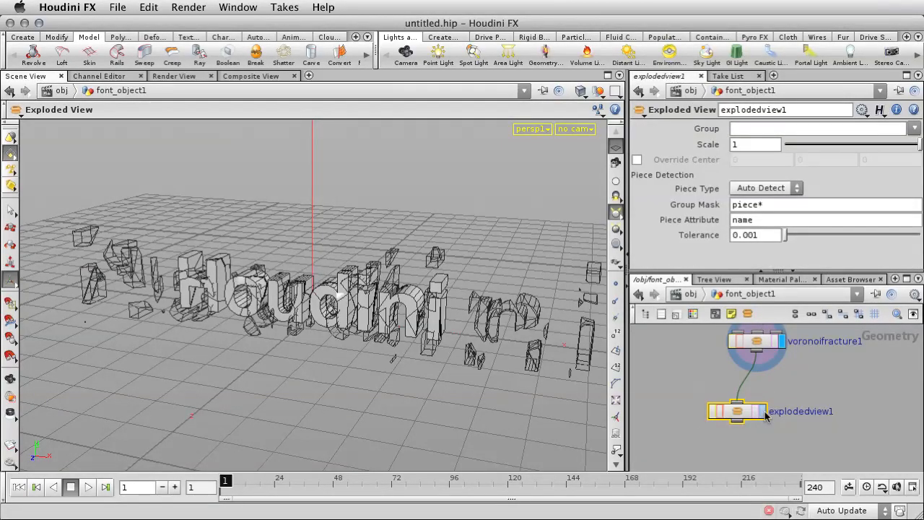
pyautogui.click(763, 411)
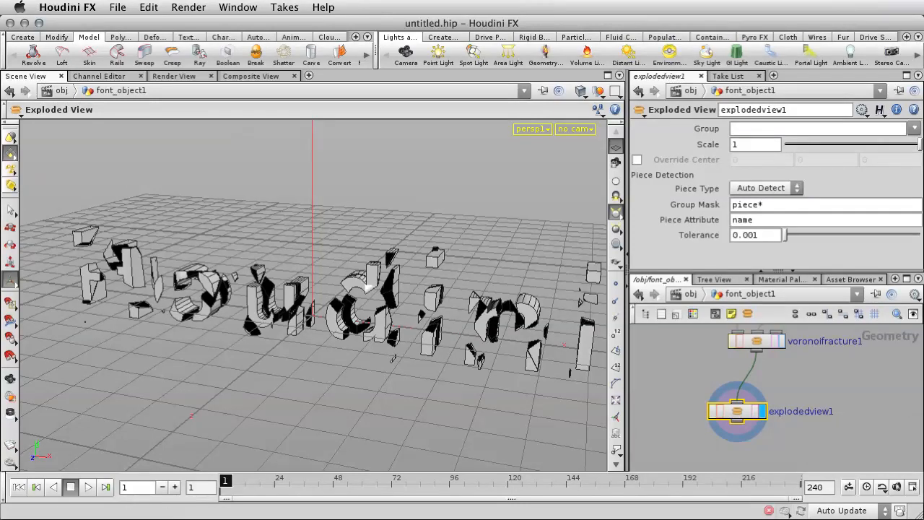
pyautogui.moveTo(919, 148)
pyautogui.mouseDown()
pyautogui.moveTo(846, 148)
pyautogui.moveTo(915, 145)
pyautogui.mouseUp()
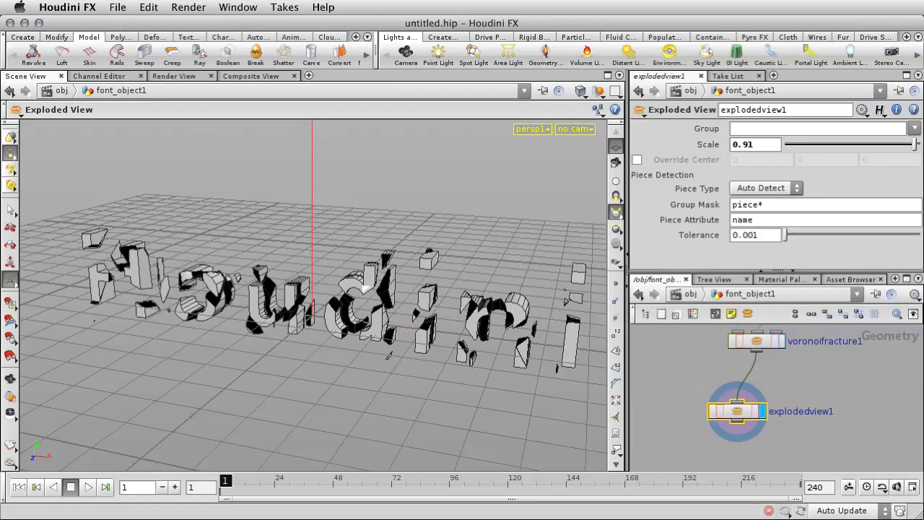
pyautogui.moveTo(915, 145); pyautogui.dragTo(903, 151)
# Step: Raise the whole text object above the grid to a Translate Y of about 3.02 at the object level
pyautogui.click(692, 294)
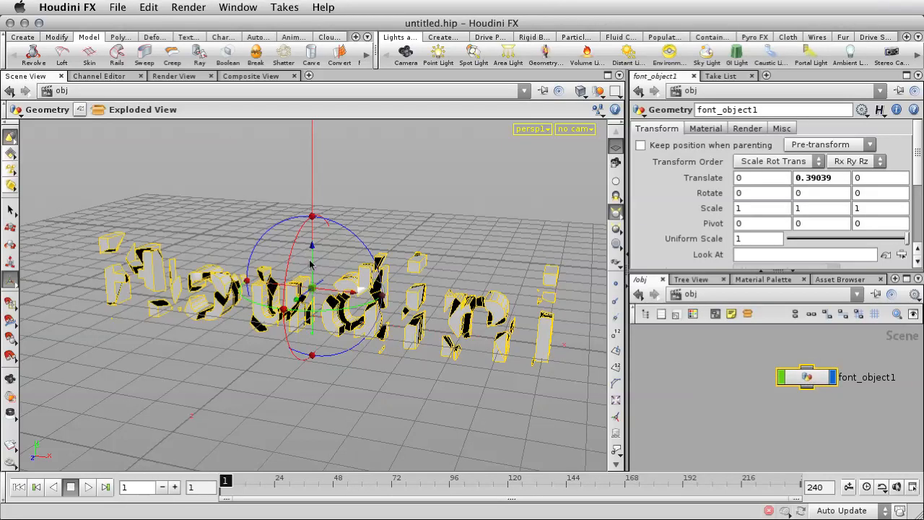
pyautogui.moveTo(311, 263); pyautogui.dragTo(296, 52)
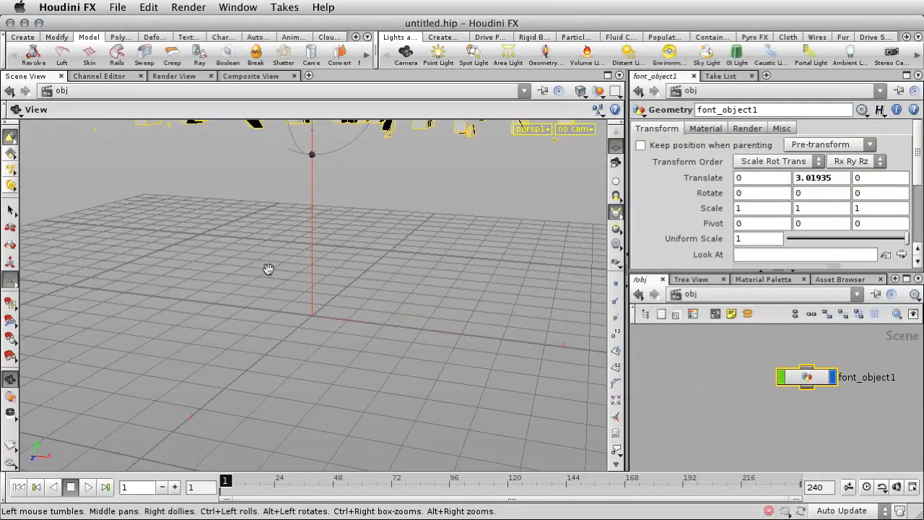
pyautogui.moveTo(267, 270); pyautogui.dragTo(437, 256)
pyautogui.keyDown('alt'); pyautogui.moveTo(431, 258); pyautogui.dragTo(286, 276, button='middle'); pyautogui.keyUp('alt')
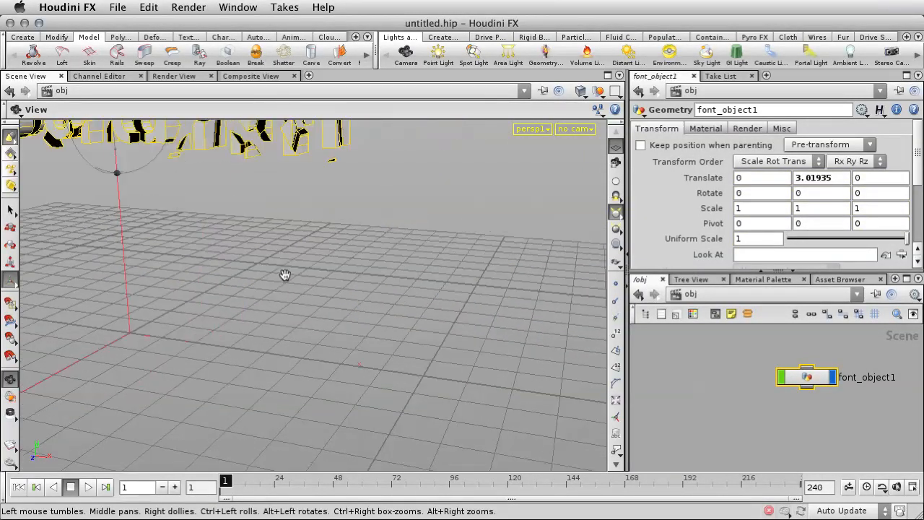
pyautogui.rightClick(367, 232)
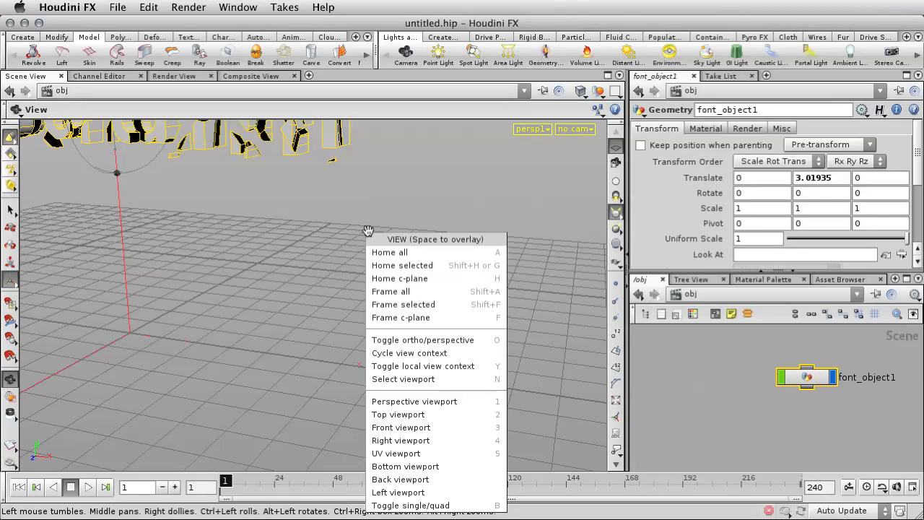
pyautogui.click(298, 247)
pyautogui.moveTo(321, 243); pyautogui.dragTo(388, 304)
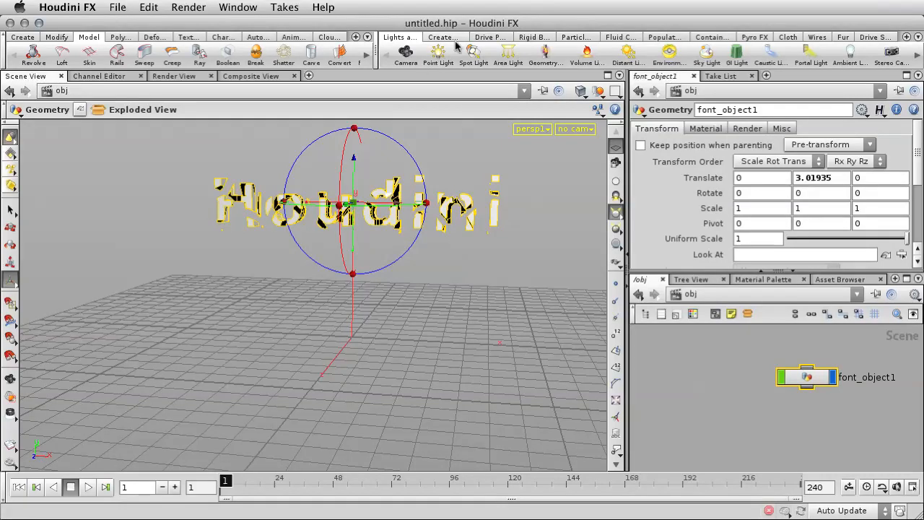
# Step: Make the text an RBD Fractured Object and add a Ground Plane with its display turned off
pyautogui.click(534, 37)
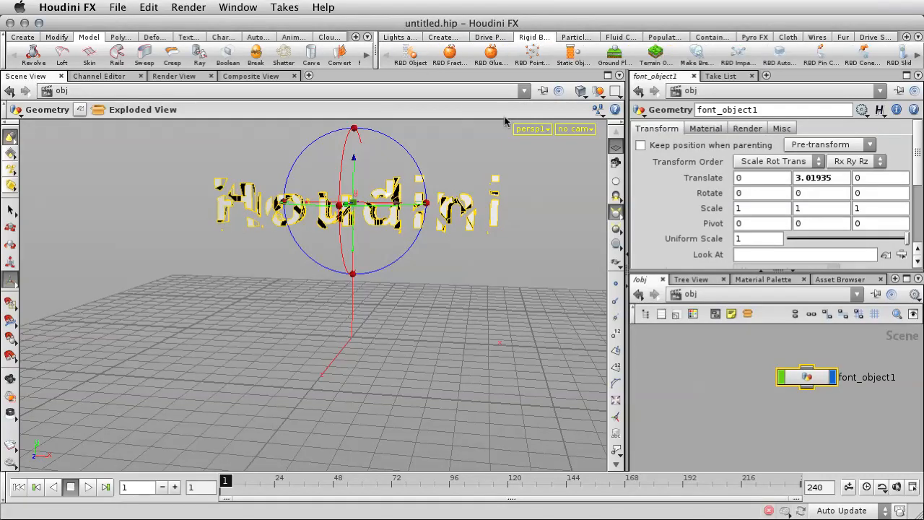
pyautogui.click(450, 56)
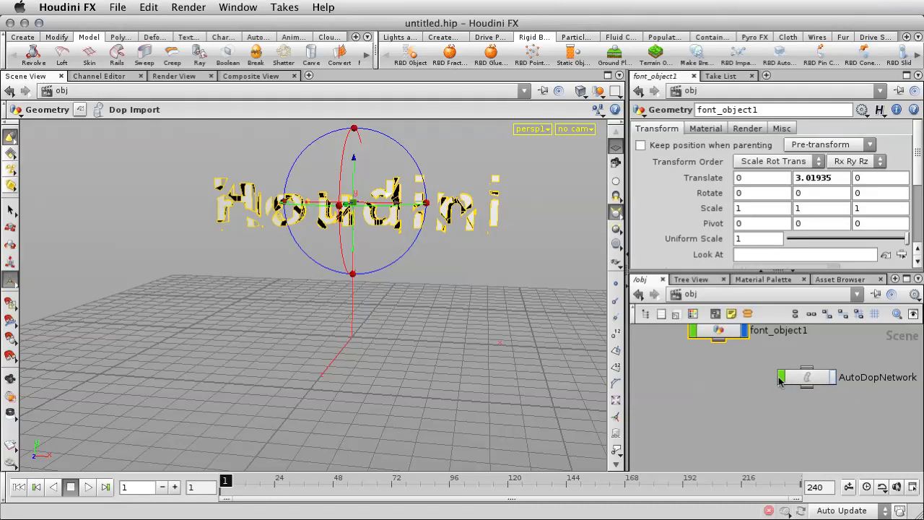
pyautogui.click(612, 55)
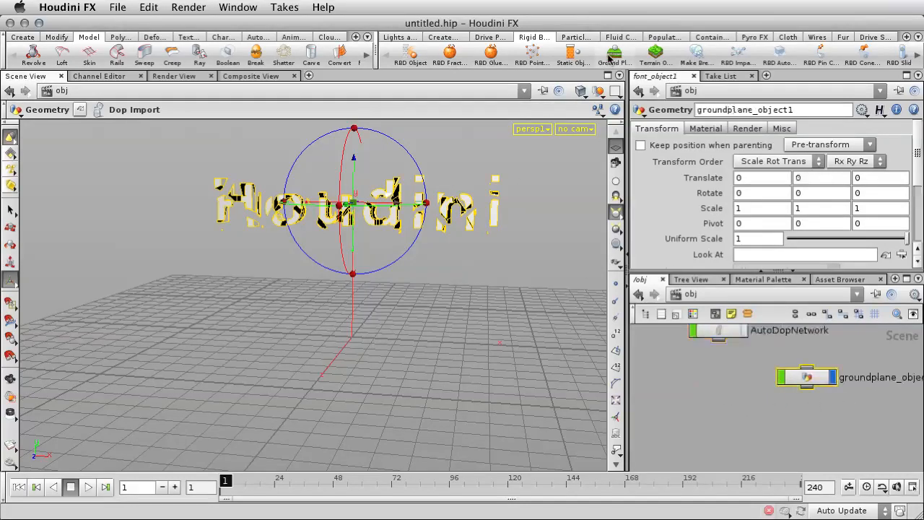
pyautogui.click(833, 379)
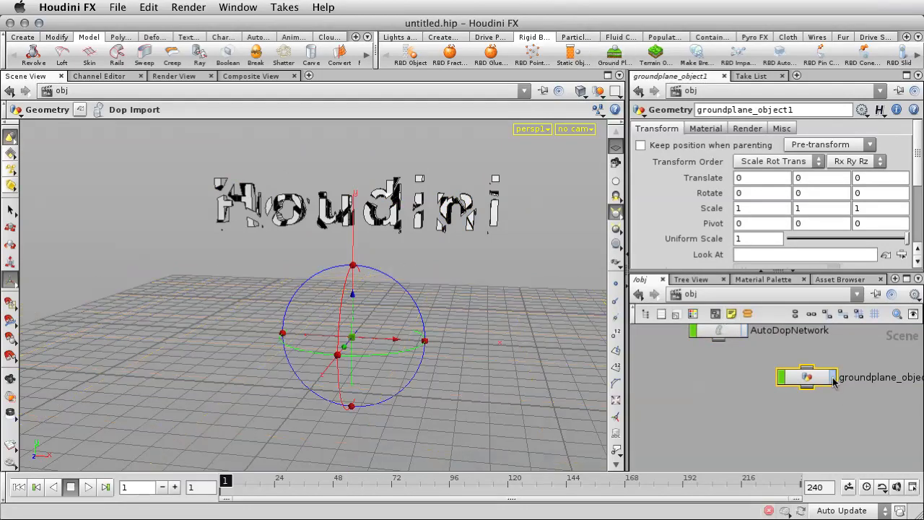
pyautogui.click(518, 273)
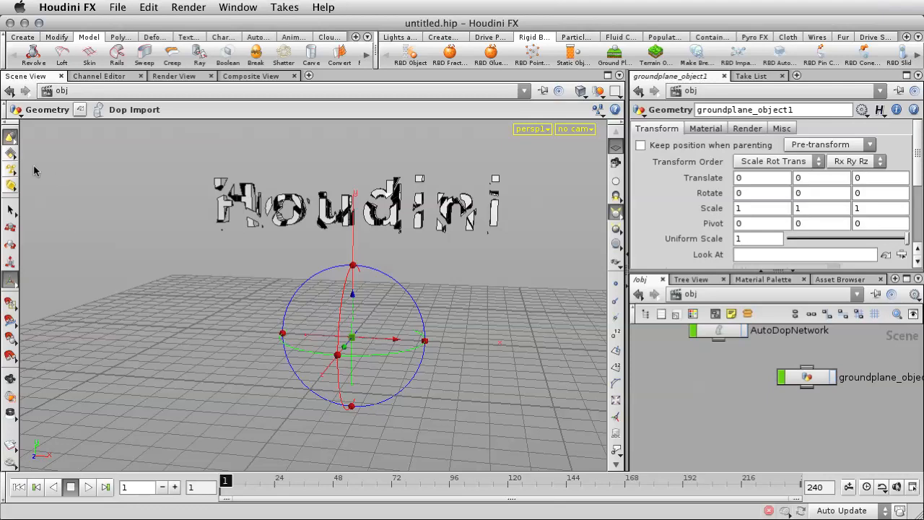
pyautogui.click(10, 209)
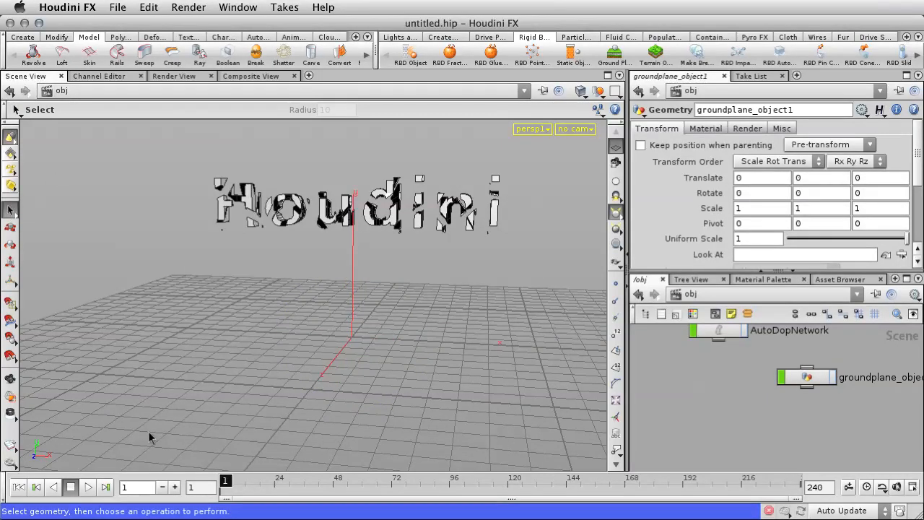
# Step: Play the simulation of the fractured text, stop it and return to frame 1
pyautogui.click(88, 487)
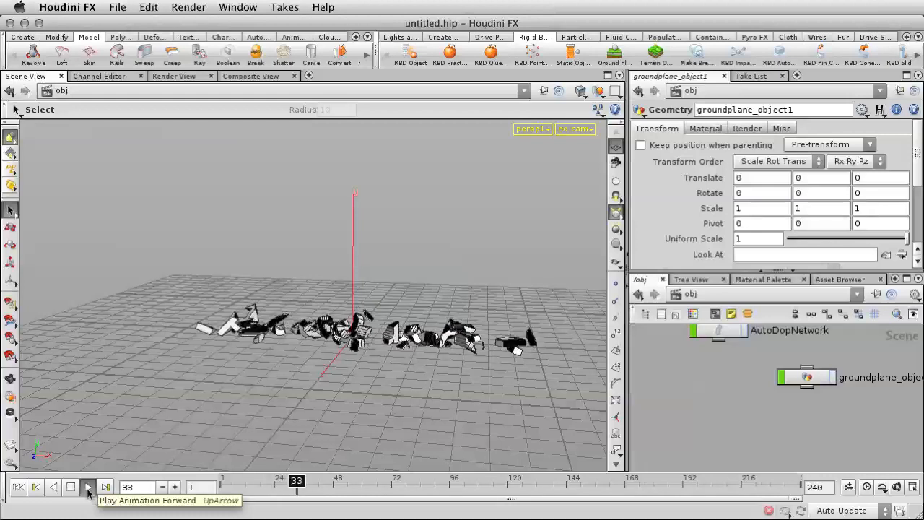
pyautogui.click(71, 489)
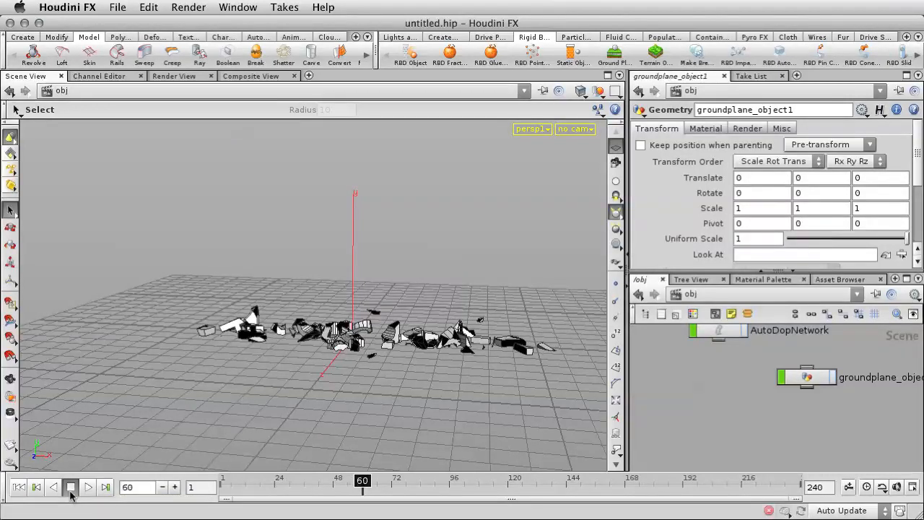
pyautogui.click(19, 487)
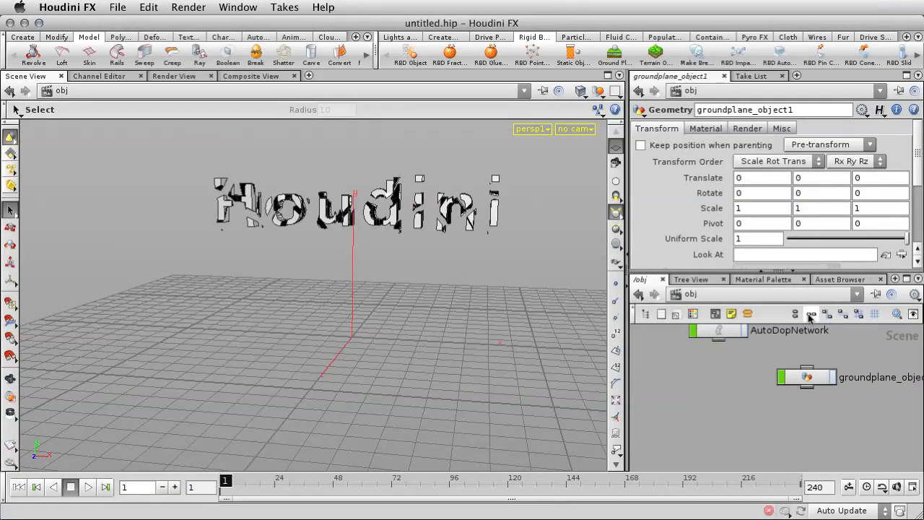
# Step: Enlarge the network view and examine the complete node chain inside font_object1, from font1 down to dopimport1
pyautogui.click(760, 269)
pyautogui.scroll(-2, 781, 266)
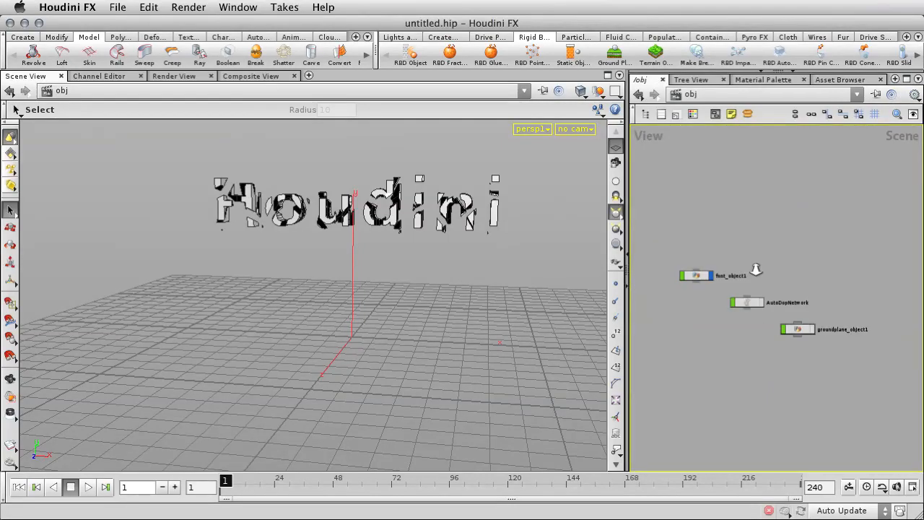
pyautogui.doubleClick(710, 272)
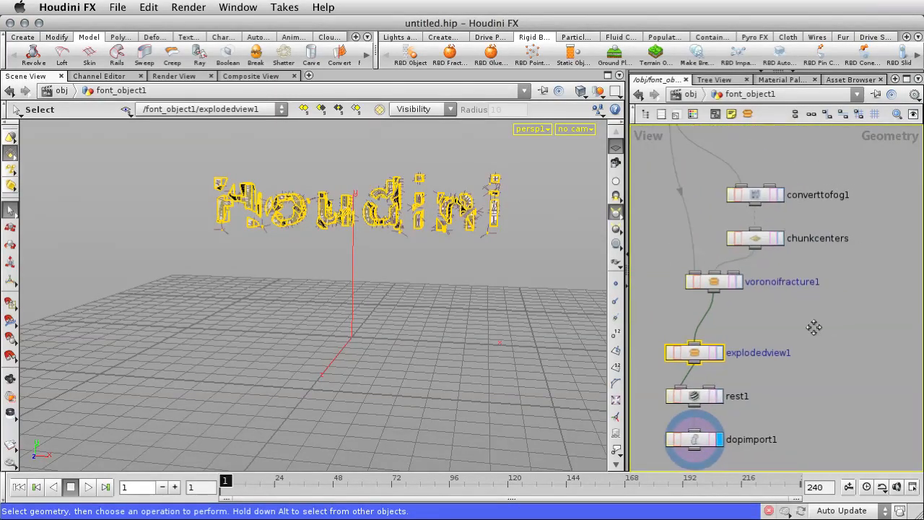
pyautogui.scroll(-2, 801, 334)
pyautogui.moveTo(801, 334); pyautogui.dragTo(811, 330, button='right')
pyautogui.moveTo(838, 322); pyautogui.dragTo(845, 363, button='middle')
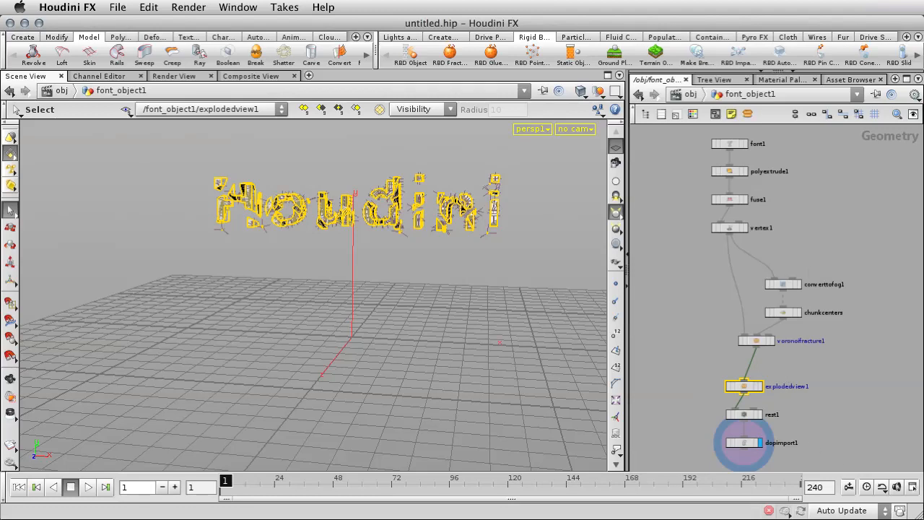
# Step: Collapse font_object1, AutoDopNetwork and groundplane_object1 at the object level into a single subnet
pyautogui.click(686, 96)
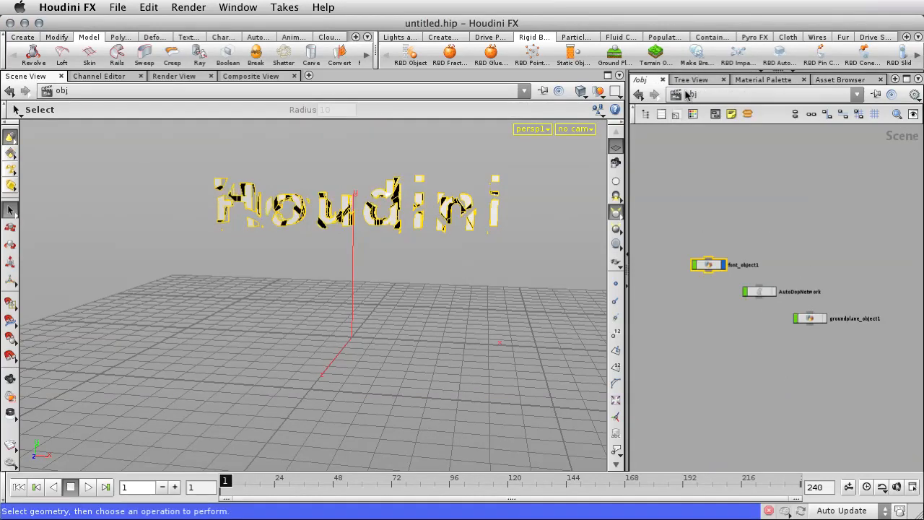
pyautogui.moveTo(670, 242); pyautogui.dragTo(849, 352)
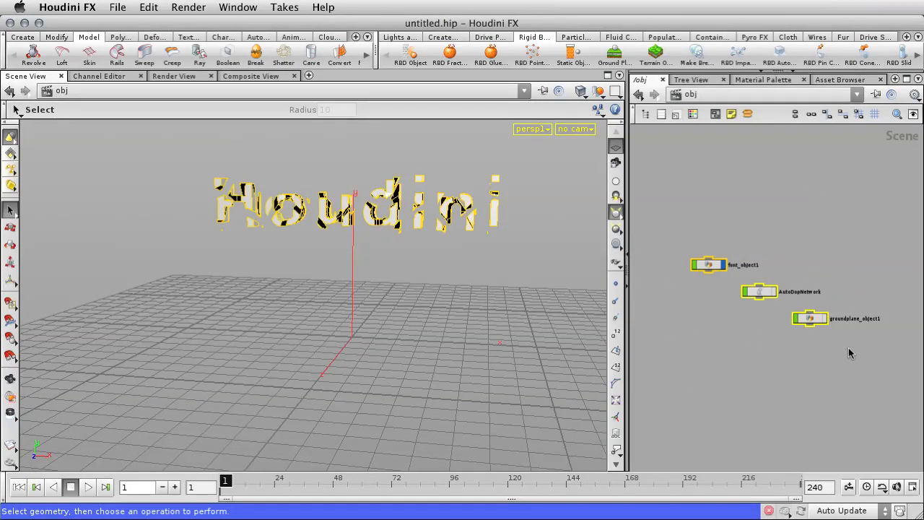
pyautogui.click(747, 114)
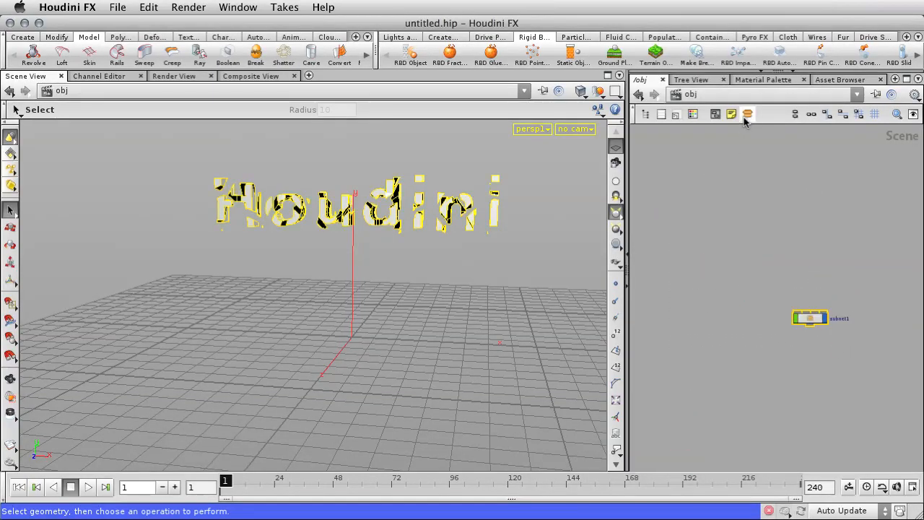
# Step: Reposition the new subnet node in the network and rename it fractured_text
pyautogui.moveTo(823, 325); pyautogui.dragTo(771, 299)
pyautogui.doubleClick(788, 293)
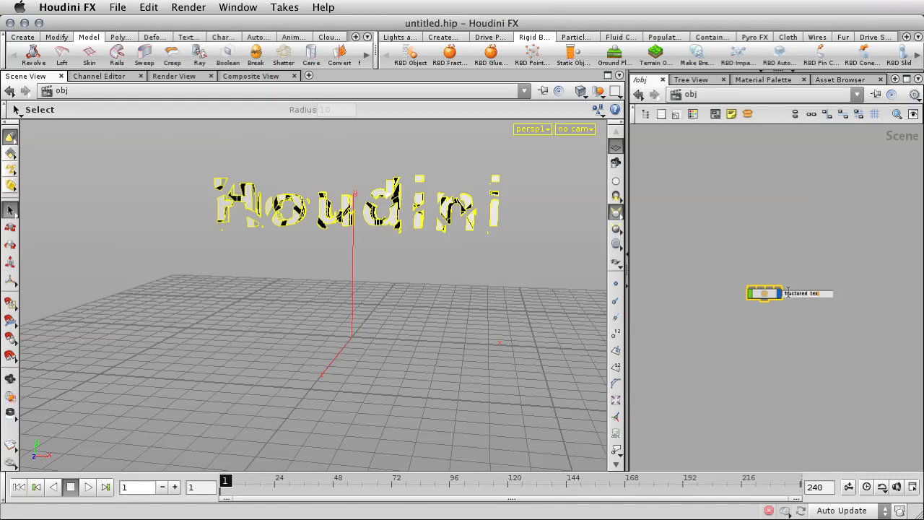
pyautogui.press('Return')
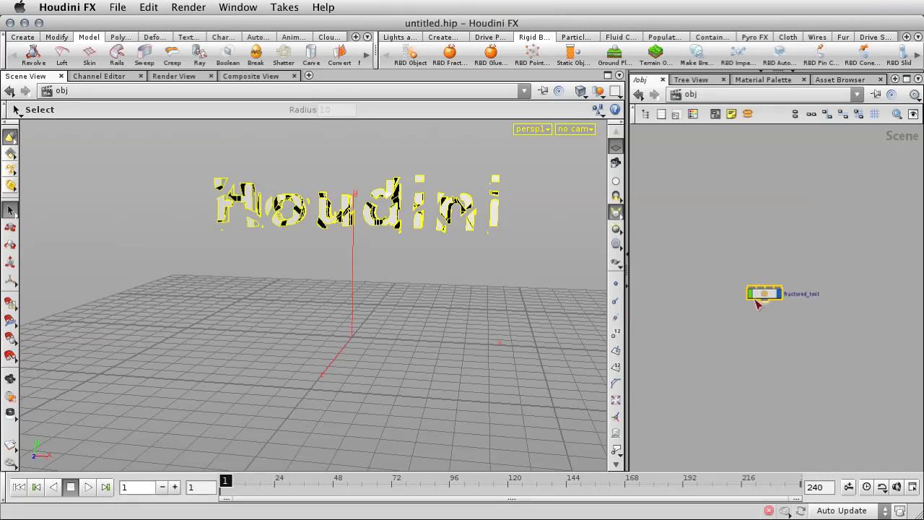
# Step: Start creating a digital asset from the fractured_text subnet, with engine_asset.otl on the Desktop as its library file
pyautogui.rightClick(759, 298)
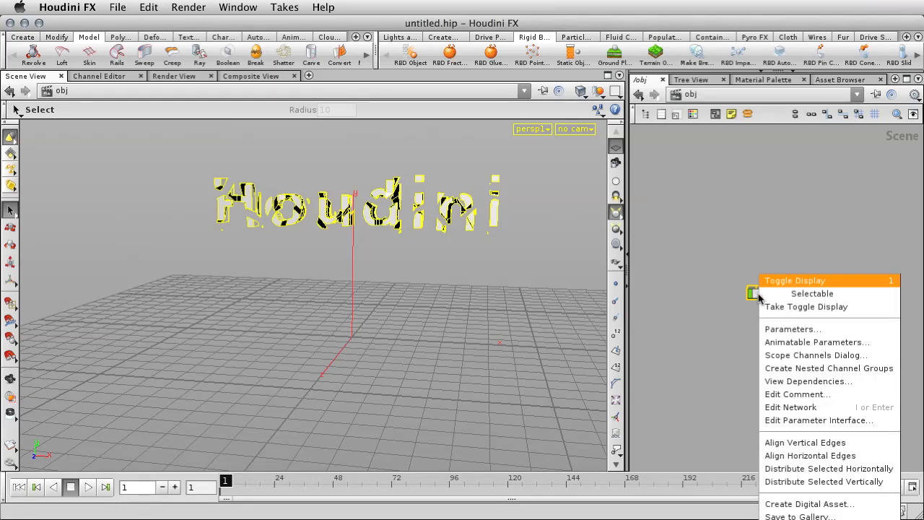
pyautogui.click(822, 504)
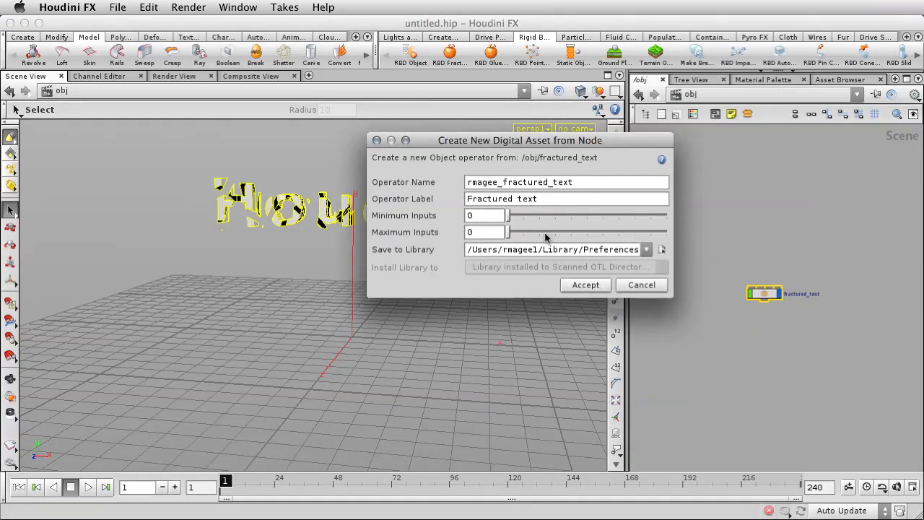
pyautogui.click(662, 250)
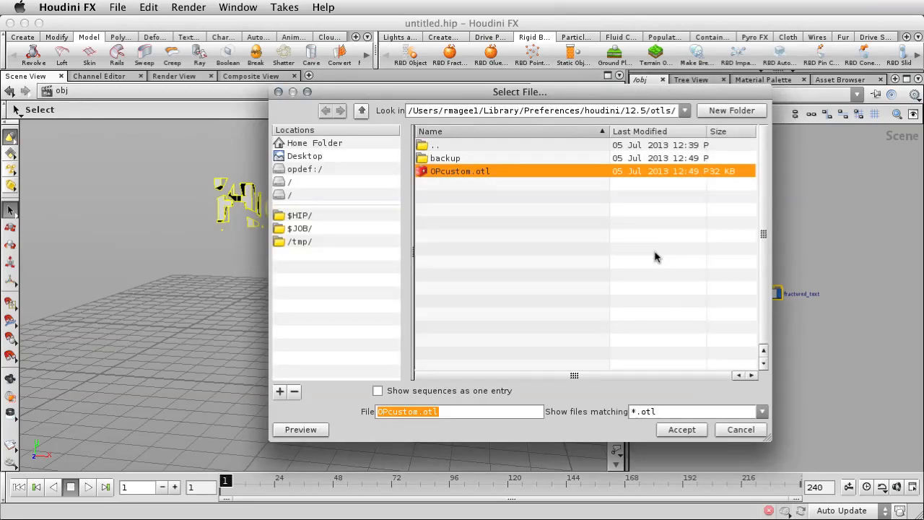
pyautogui.click(330, 156)
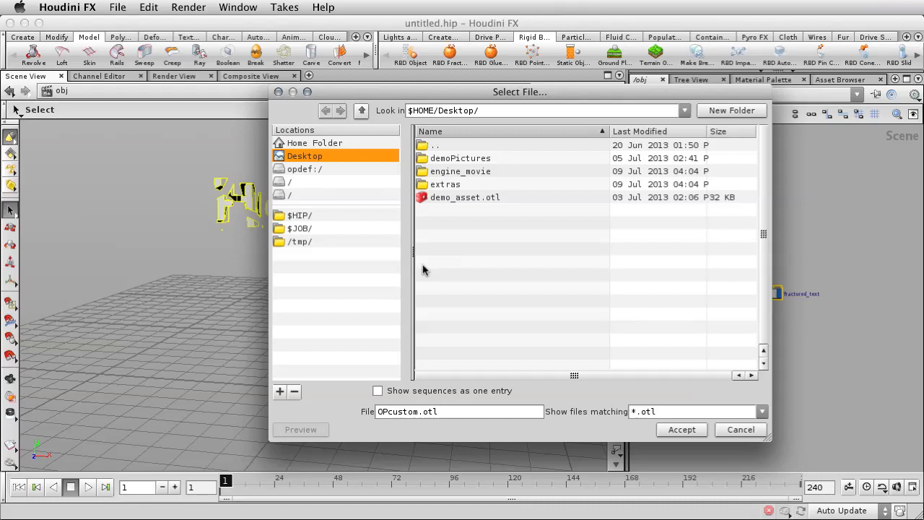
pyautogui.moveTo(417, 411); pyautogui.dragTo(363, 409)
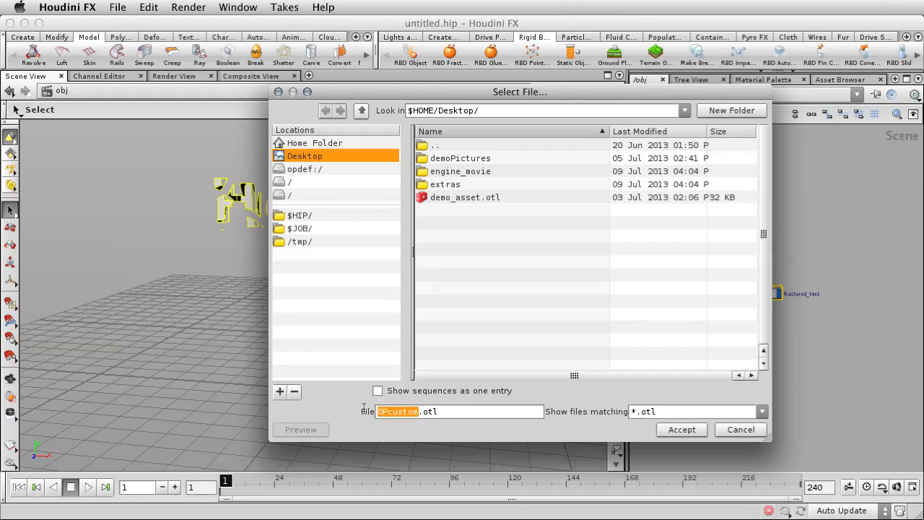
pyautogui.write('engine_ass')
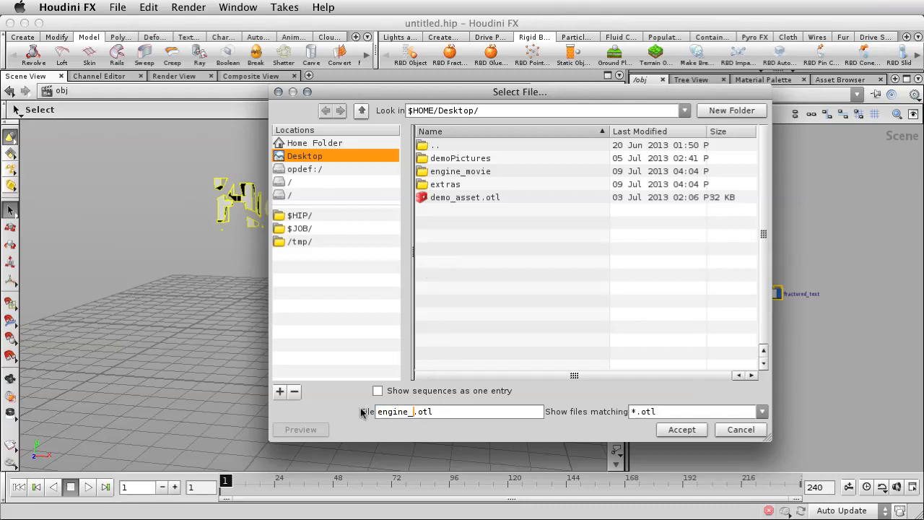
pyautogui.write('et')
pyautogui.click(681, 430)
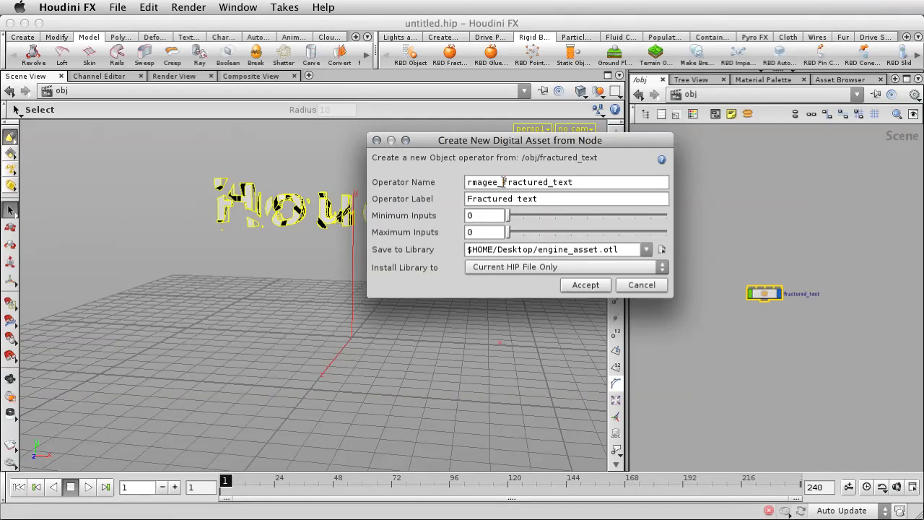
# Step: Remove the username prefix so the operator name is fractured_text, and create the asset despite the duplicate name
pyautogui.moveTo(503, 182); pyautogui.dragTo(447, 178)
pyautogui.press('BackSpace')
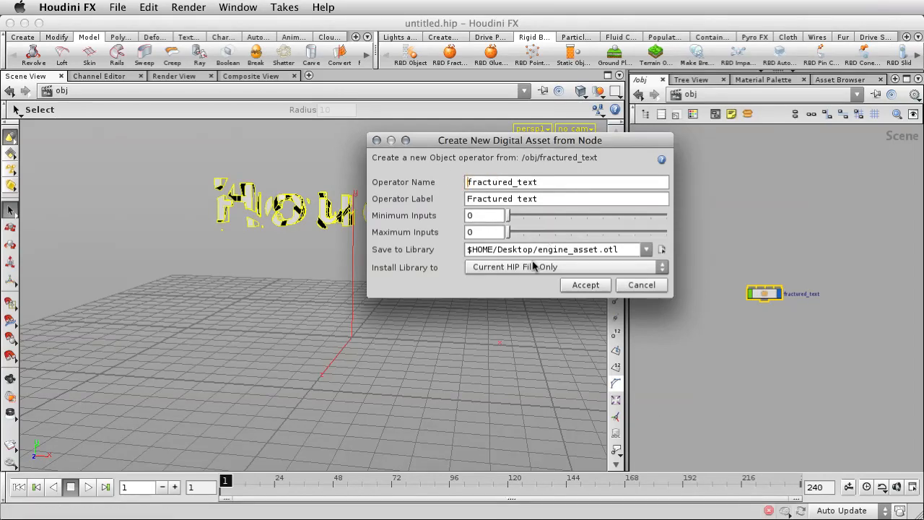
pyautogui.click(581, 287)
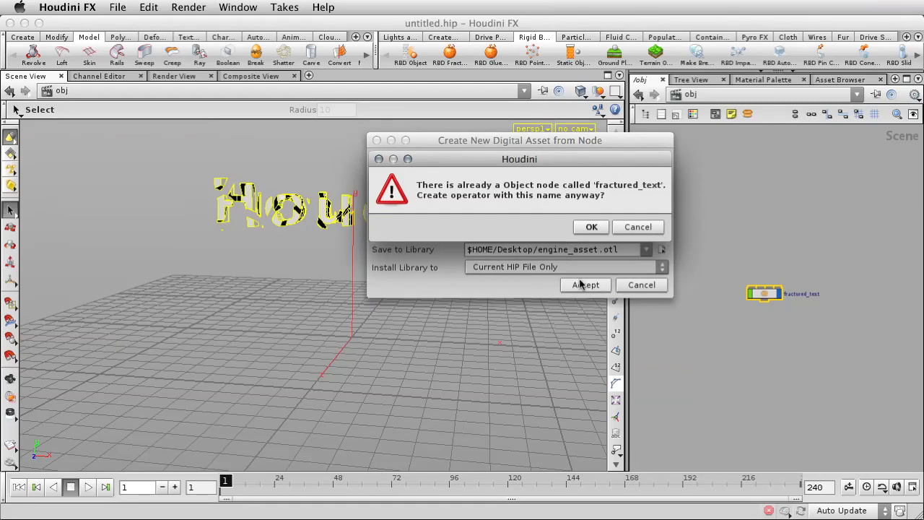
pyautogui.click(589, 227)
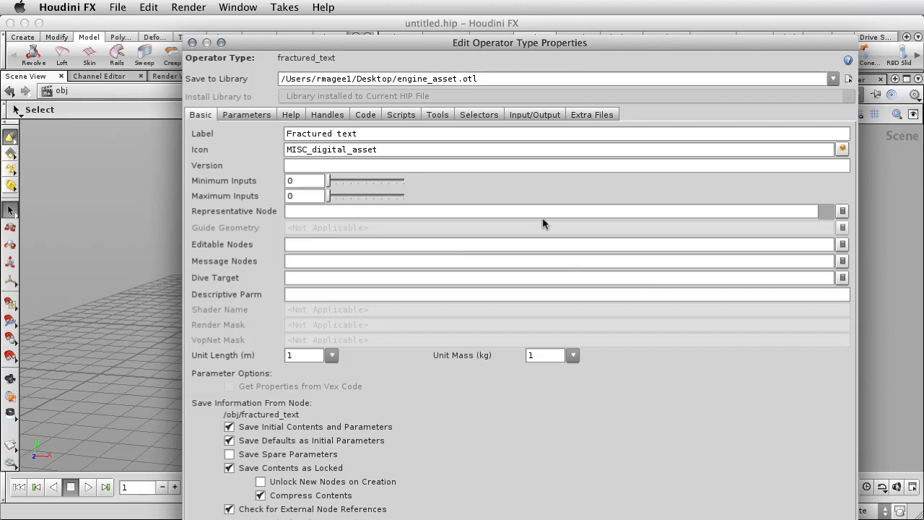
# Step: Make the Transform and Subnet folders invisible in the asset's parameter interface, keeping the network and node parameters in view
pyautogui.moveTo(421, 43); pyautogui.dragTo(396, 36)
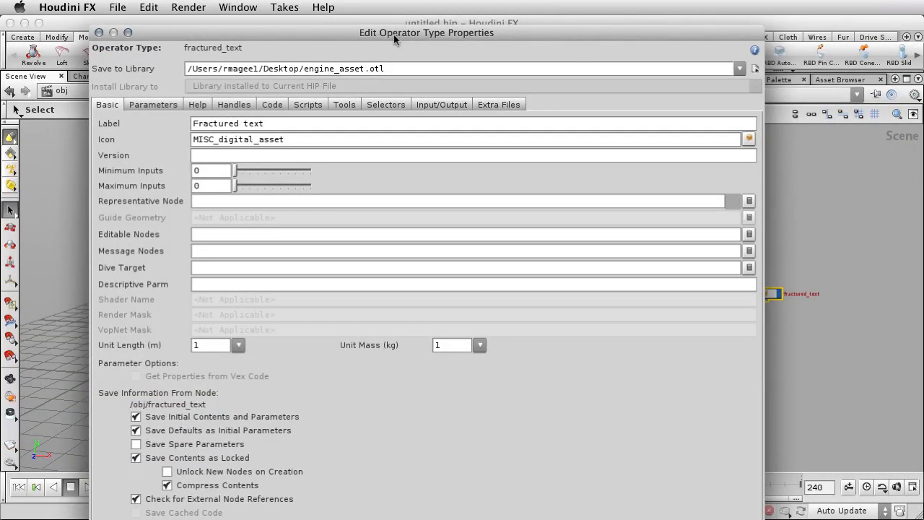
pyautogui.click(153, 104)
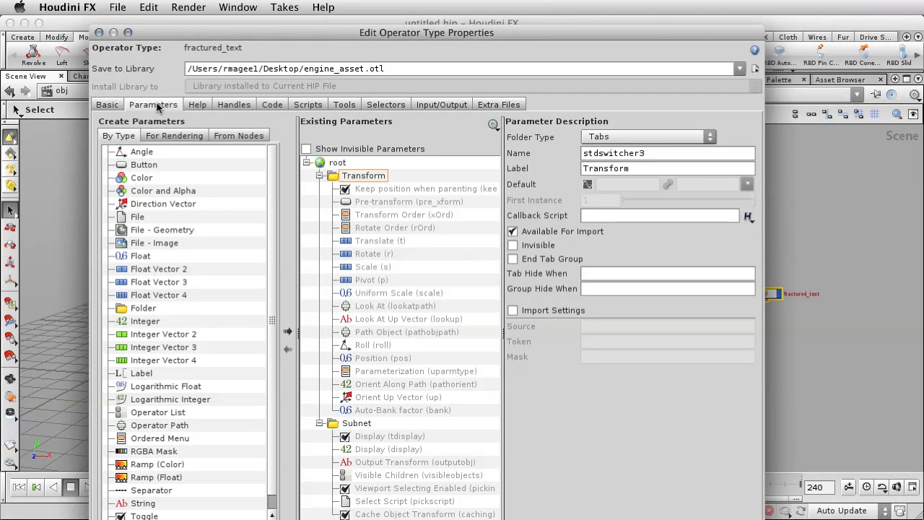
pyautogui.moveTo(386, 34); pyautogui.dragTo(263, 45)
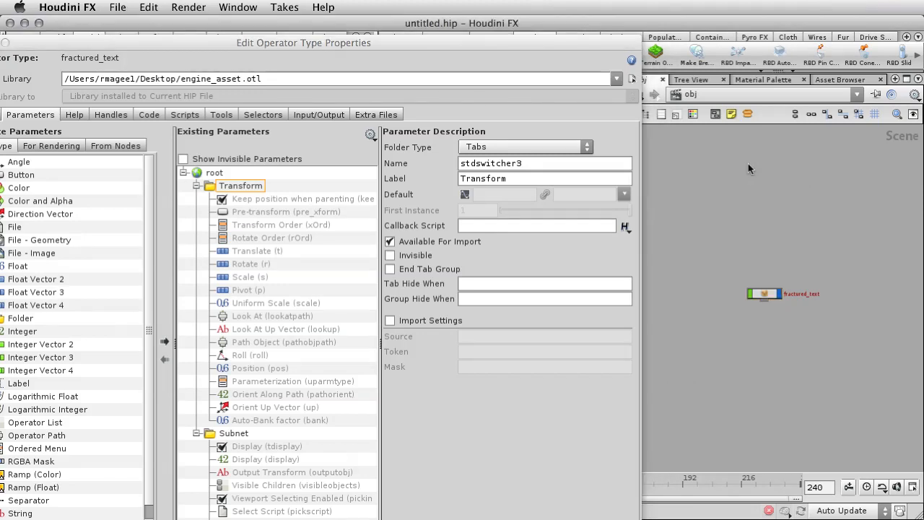
pyautogui.click(796, 71)
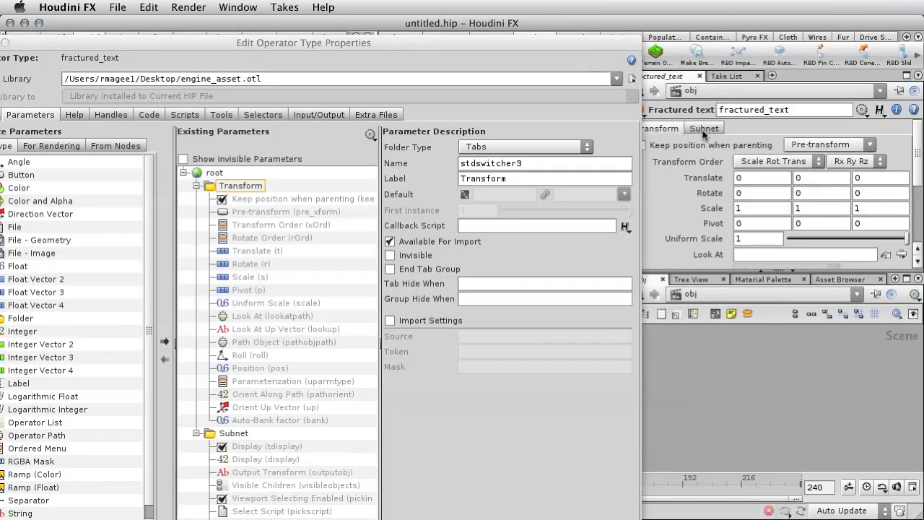
pyautogui.click(228, 190)
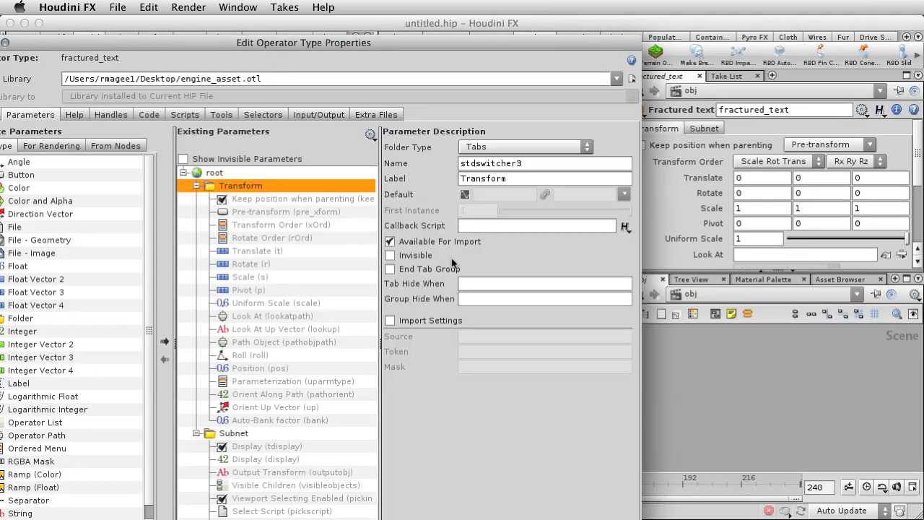
pyautogui.click(406, 256)
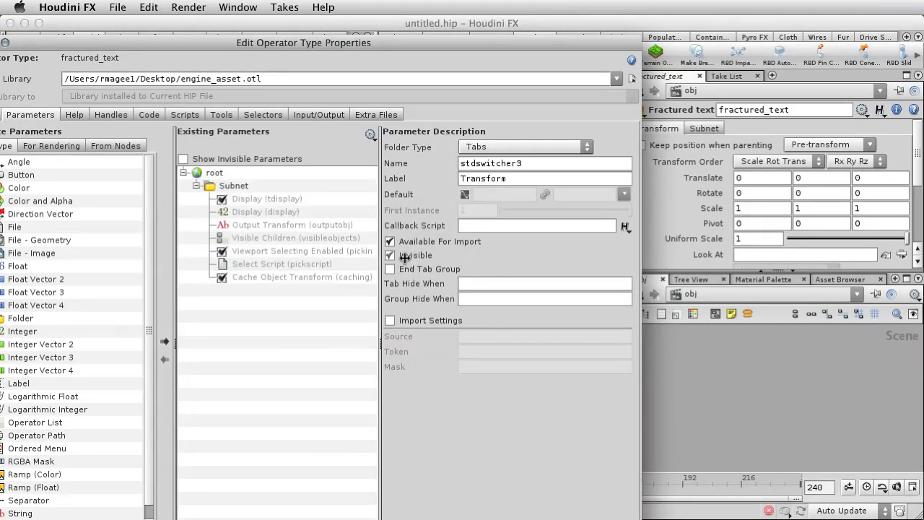
pyautogui.click(236, 186)
pyautogui.click(410, 258)
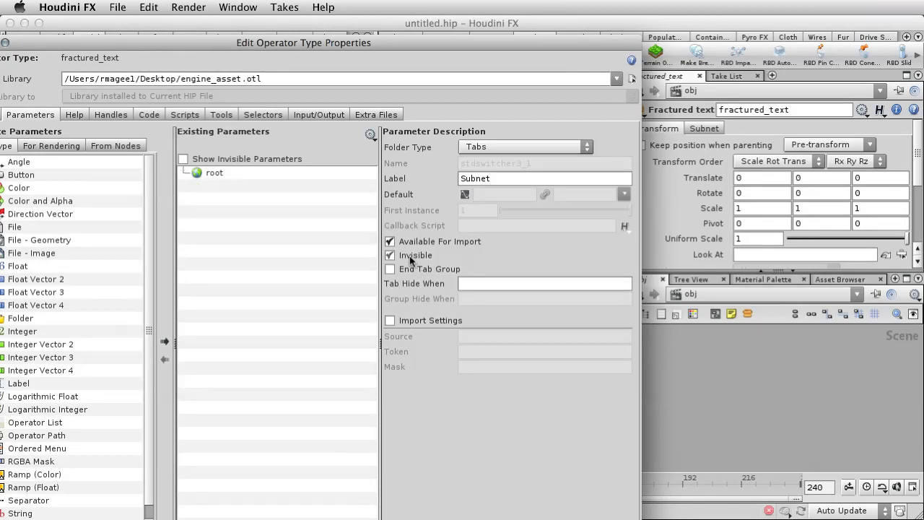
# Step: Promote the Scale parameter of explodedview1 inside font_object1 to the root of the asset's parameter interface
pyautogui.moveTo(724, 366); pyautogui.dragTo(705, 399, button='middle')
pyautogui.doubleClick(746, 383)
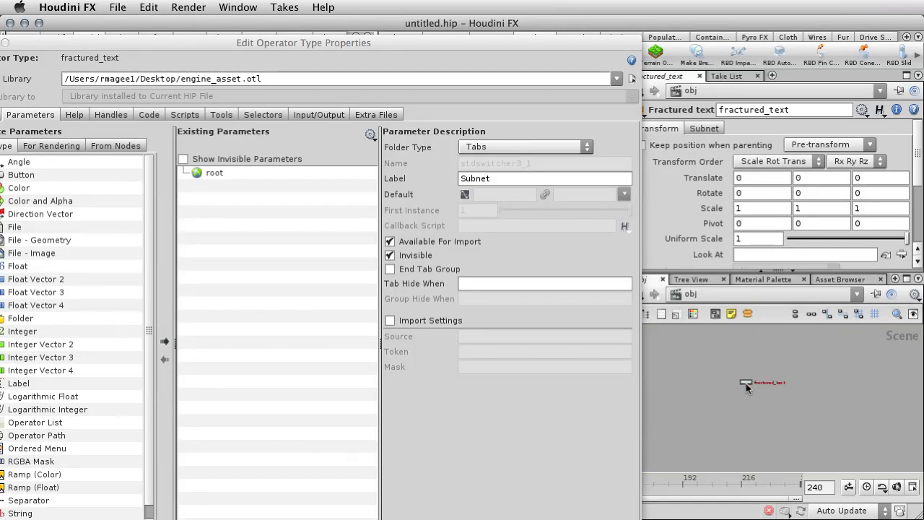
pyautogui.moveTo(671, 372); pyautogui.dragTo(762, 434, button='middle')
pyautogui.moveTo(697, 410); pyautogui.dragTo(729, 414, button='middle')
pyautogui.doubleClick(734, 362)
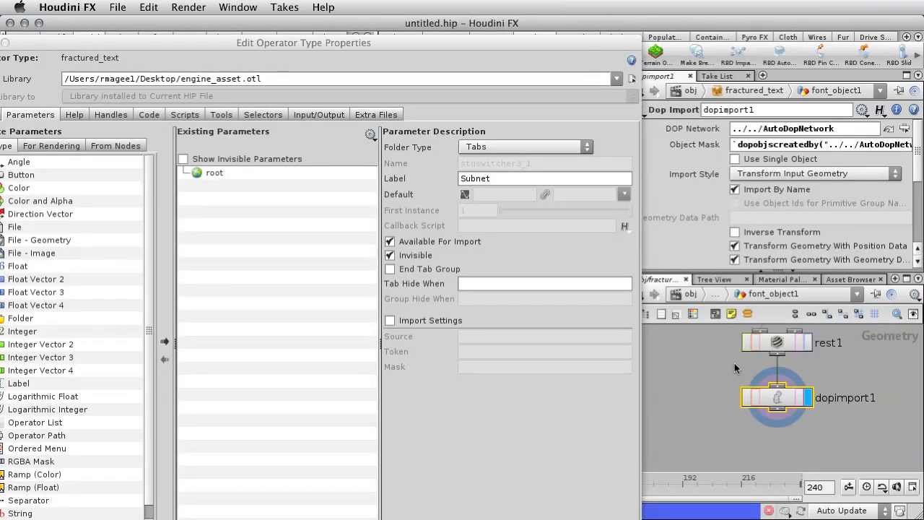
pyautogui.moveTo(717, 355); pyautogui.dragTo(719, 426, button='middle')
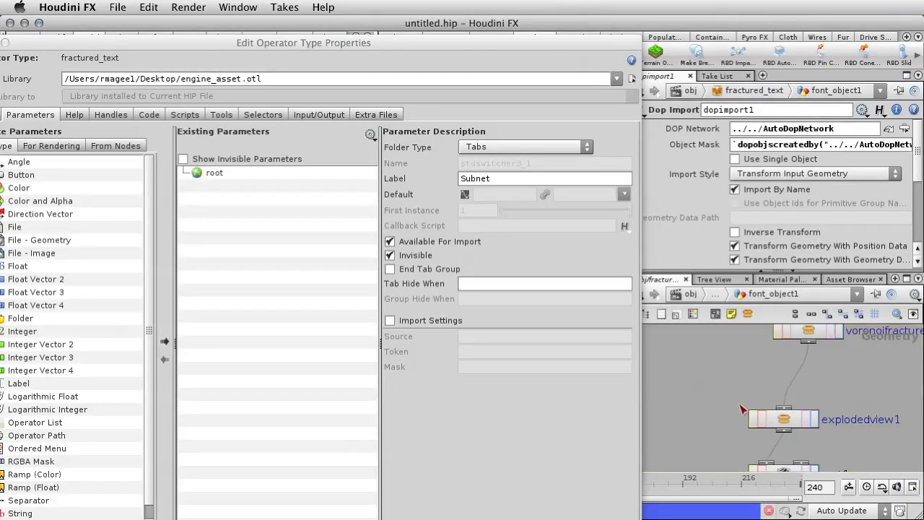
pyautogui.click(778, 412)
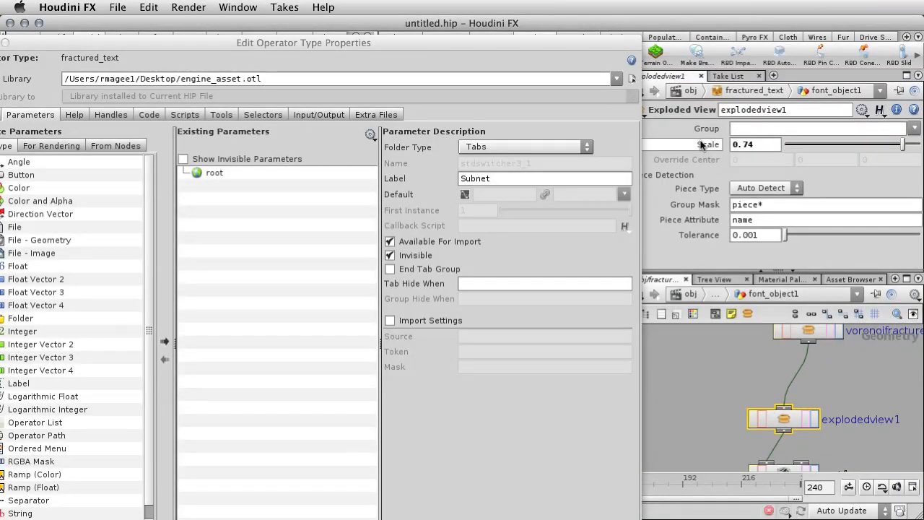
pyautogui.moveTo(598, 159); pyautogui.dragTo(215, 176)
pyautogui.click(484, 389)
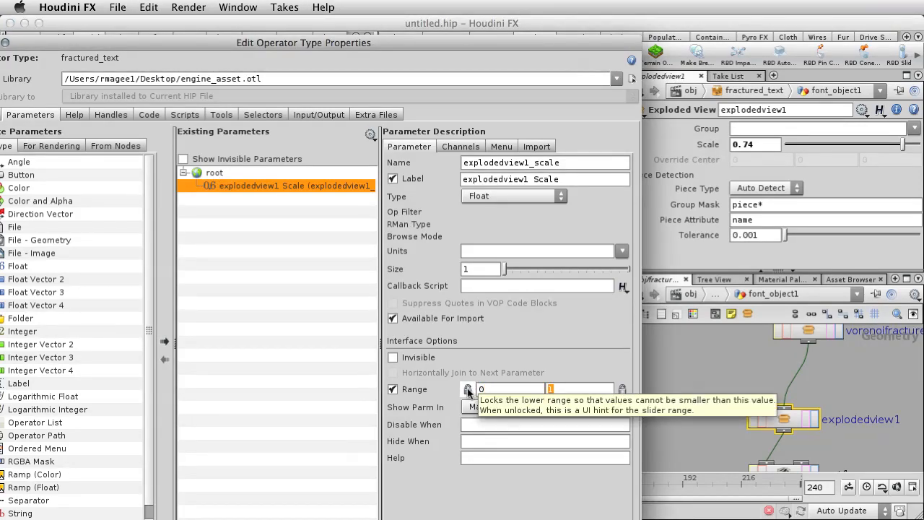
# Step: Shorten both the name and the label of the promoted Scale parameter to explode
pyautogui.click(525, 162)
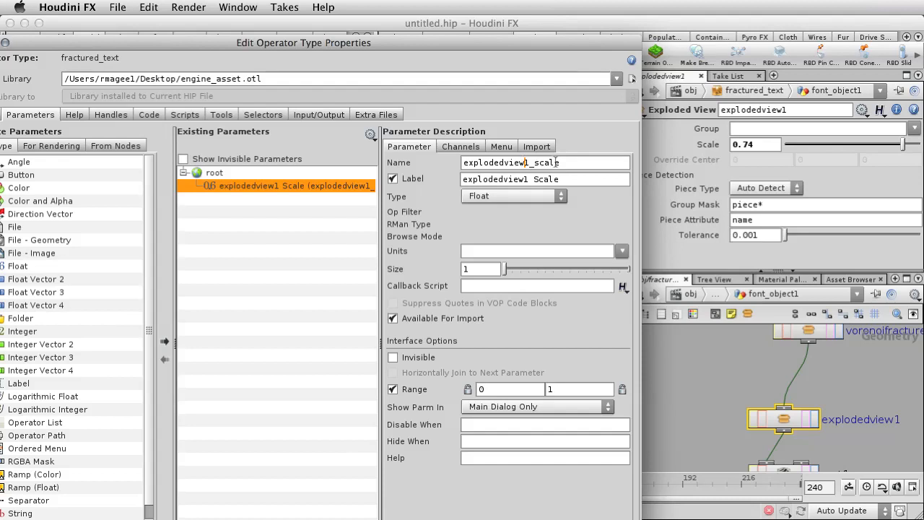
pyautogui.moveTo(562, 162); pyautogui.dragTo(498, 160)
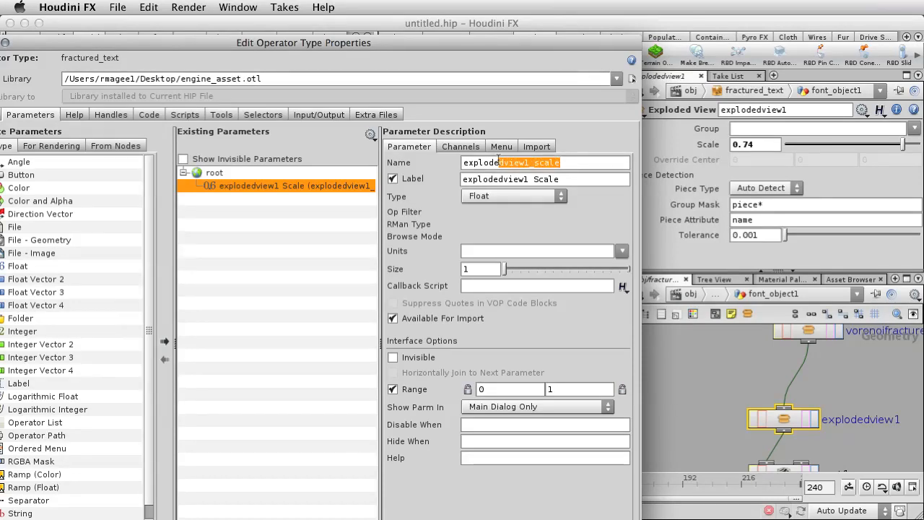
pyautogui.press('BackSpace')
pyautogui.moveTo(560, 179); pyautogui.dragTo(501, 181)
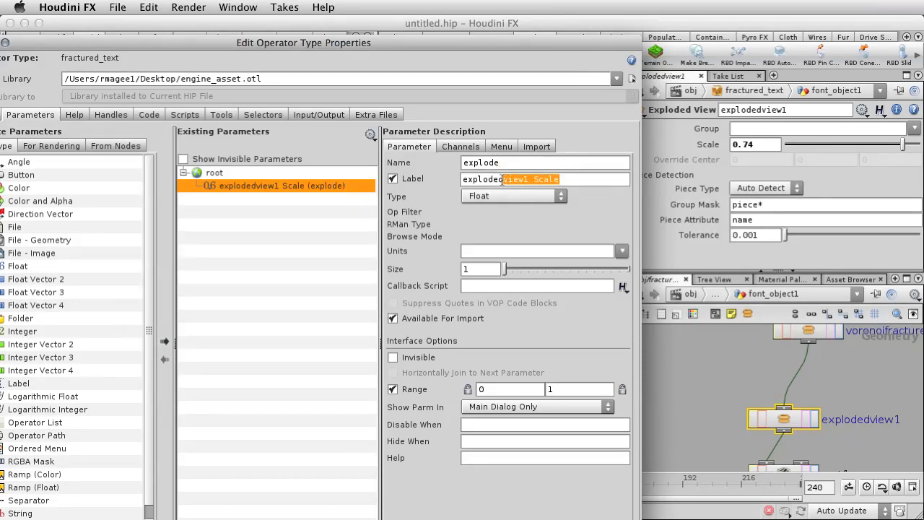
pyautogui.press('BackSpace')
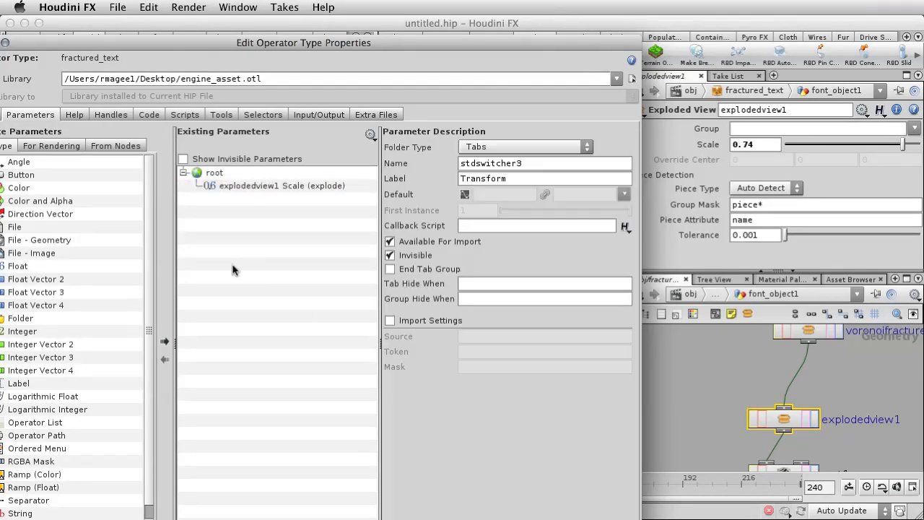
pyautogui.click(234, 267)
pyautogui.click(287, 186)
pyautogui.moveTo(565, 179); pyautogui.dragTo(501, 179)
pyautogui.press('BackSpace')
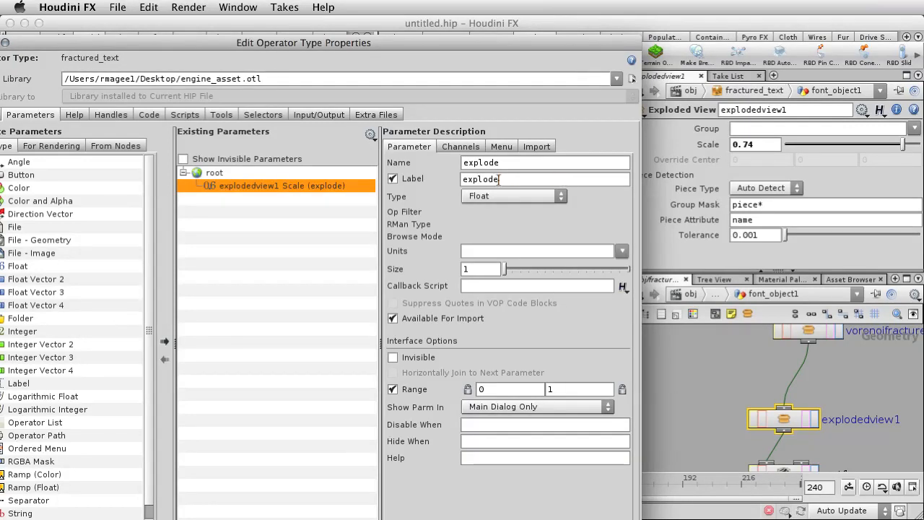
pyautogui.click(712, 339)
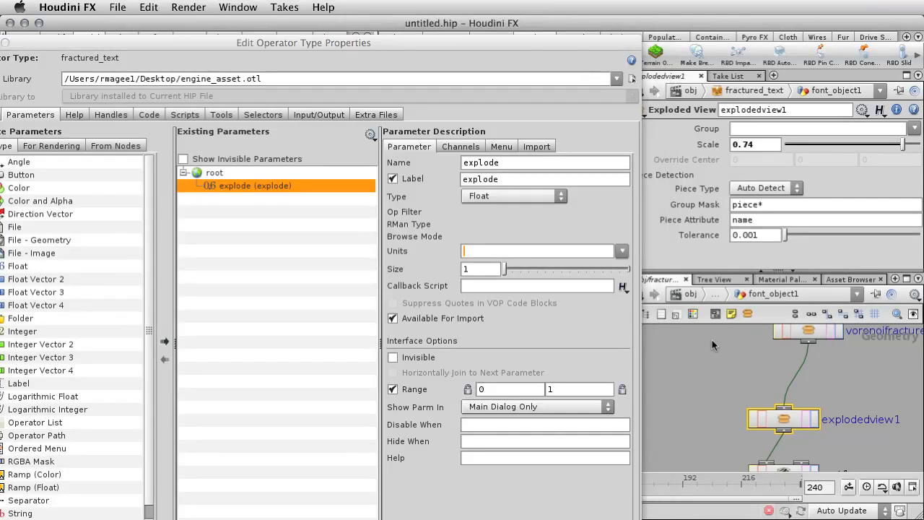
# Step: Promote the Text parameter of the font1 node to the fractured_text asset's parameter interface
pyautogui.moveTo(705, 352); pyautogui.dragTo(700, 440, button='middle')
pyautogui.moveTo(687, 328); pyautogui.dragTo(696, 417, button='middle')
pyautogui.moveTo(681, 349); pyautogui.dragTo(687, 426, button='middle')
pyautogui.moveTo(676, 358)
pyautogui.mouseDown(button='middle')
pyautogui.moveTo(685, 412)
pyautogui.moveTo(685, 368)
pyautogui.mouseUp(button='middle')
pyautogui.click(771, 346)
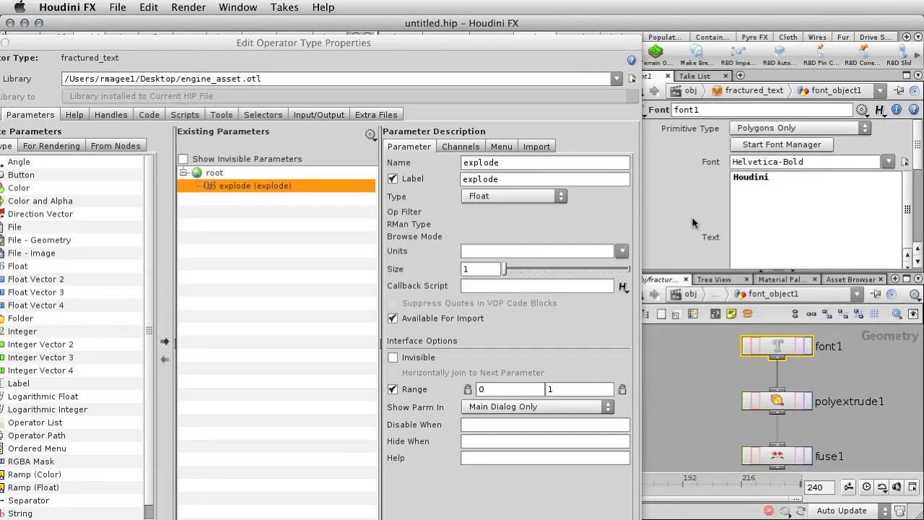
pyautogui.scroll(-1, 691, 222)
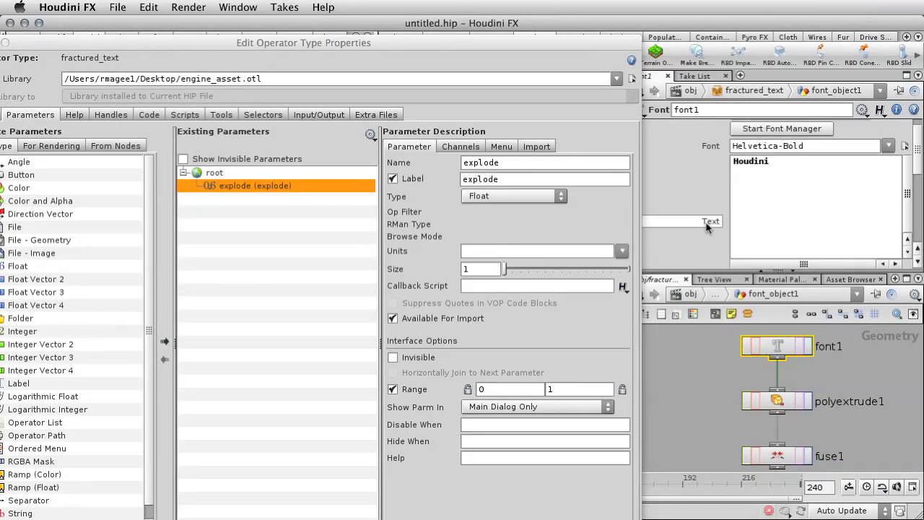
pyautogui.rightClick(706, 226)
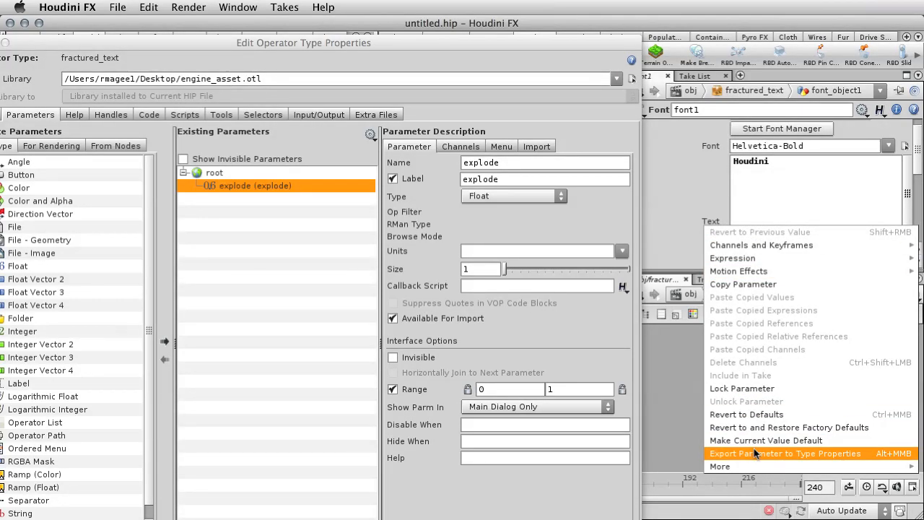
pyautogui.click(753, 453)
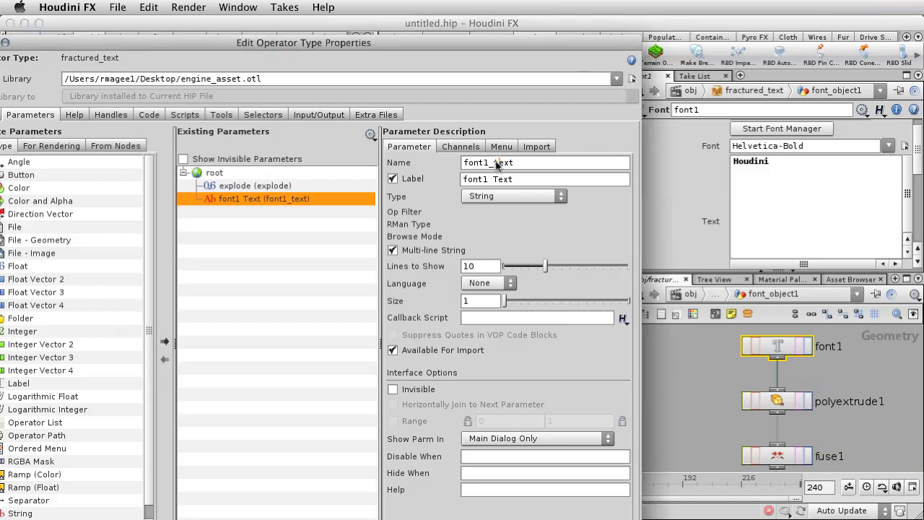
# Step: Shorten the promoted font parameter's name to text and its label to Text
pyautogui.moveTo(495, 163); pyautogui.dragTo(451, 179)
pyautogui.press('BackSpace')
pyautogui.press('BackSpace')
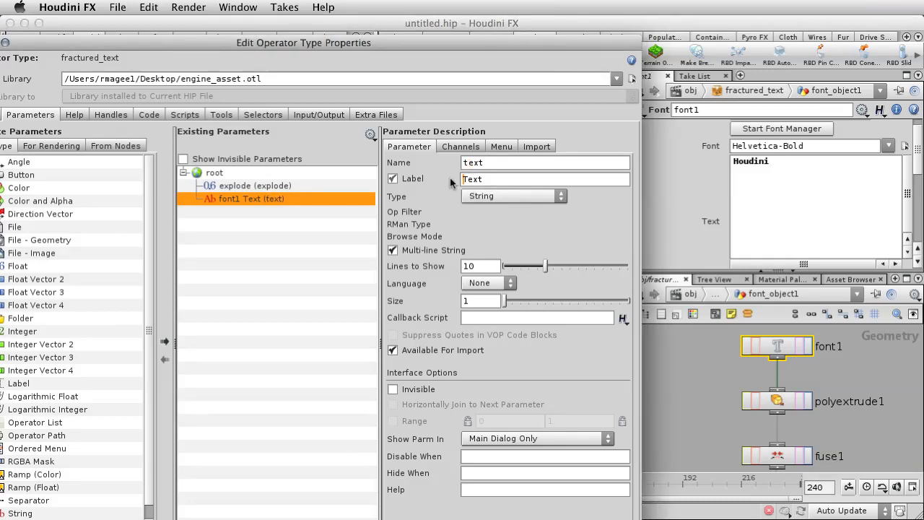
pyautogui.press('Tab')
pyautogui.click(705, 375)
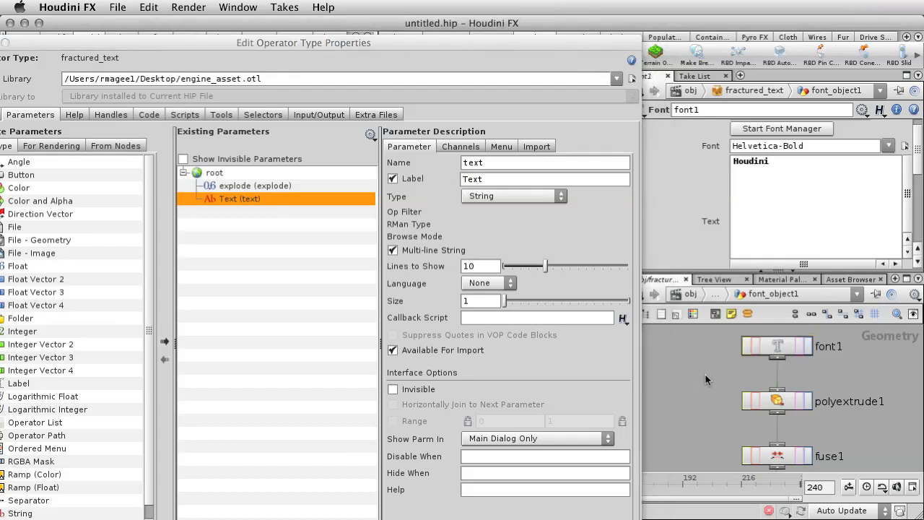
# Step: Promote the Translate Y value of font_object1 inside fractured_text to the asset's parameter interface
pyautogui.click(715, 297)
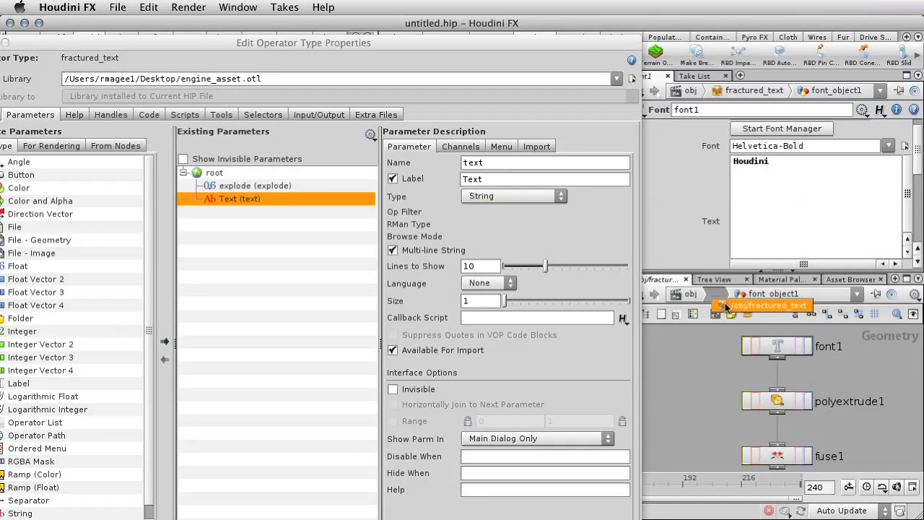
pyautogui.click(758, 416)
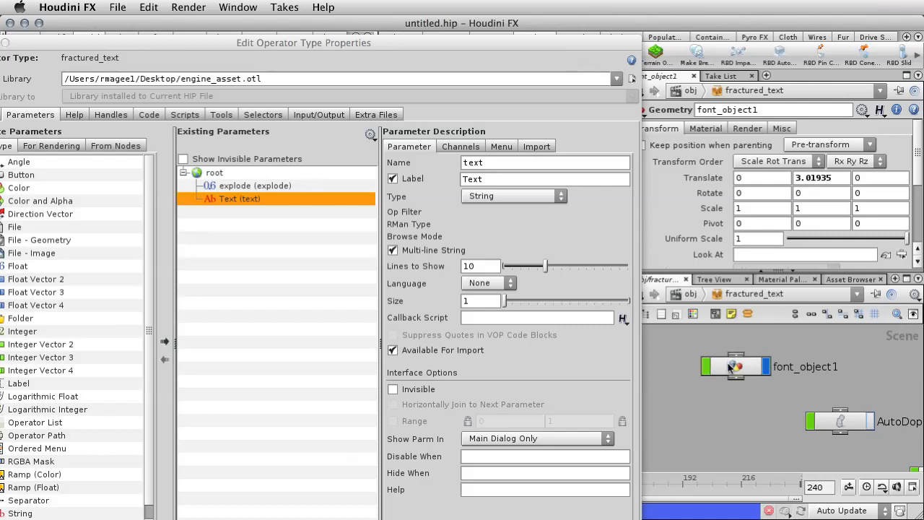
pyautogui.click(733, 365)
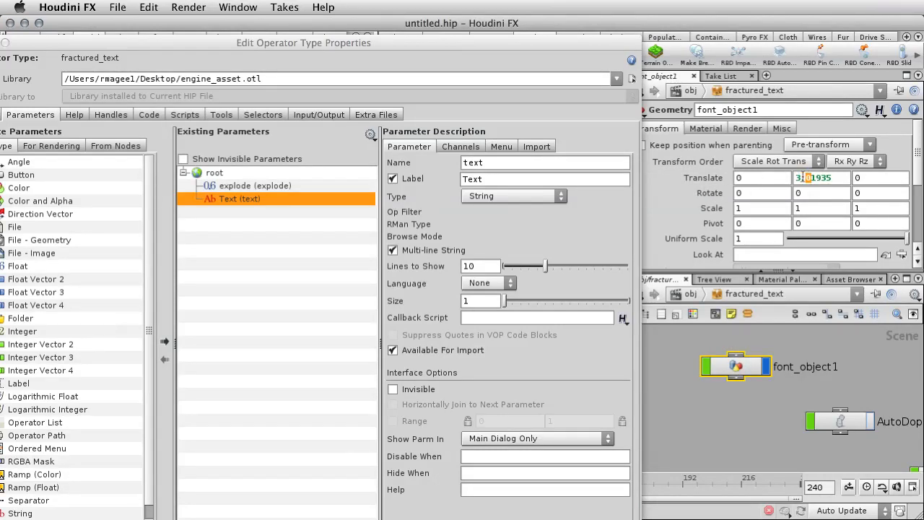
pyautogui.rightClick(801, 177)
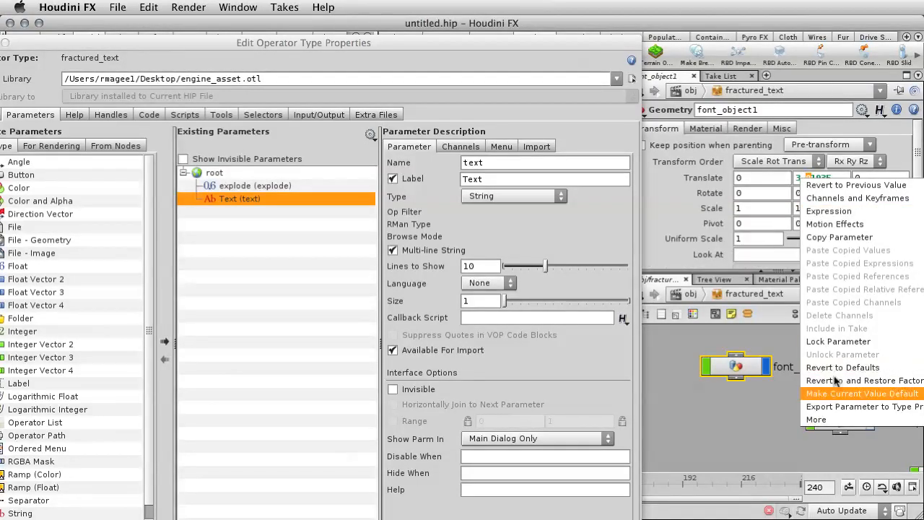
pyautogui.click(838, 407)
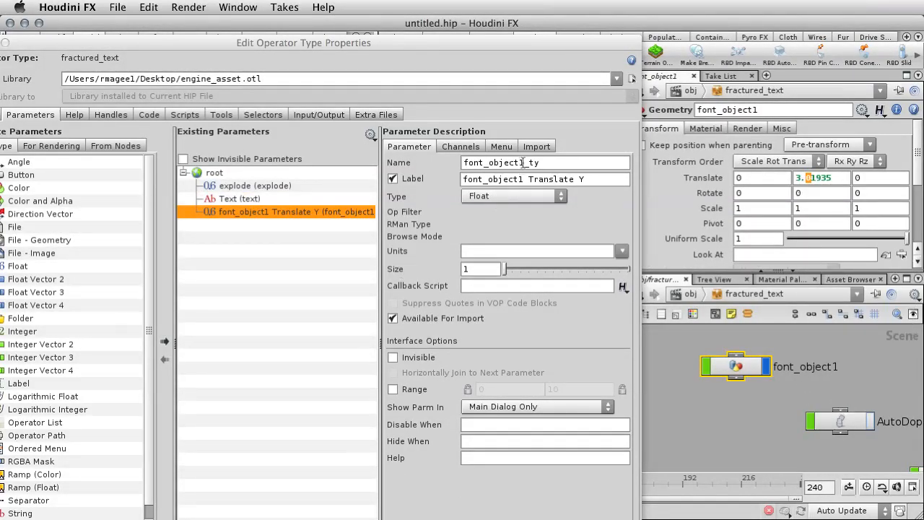
# Step: Rename the promoted Translate Y parameter object_height with the label Object Height, and accept the asset's type properties
pyautogui.moveTo(545, 161); pyautogui.dragTo(456, 165)
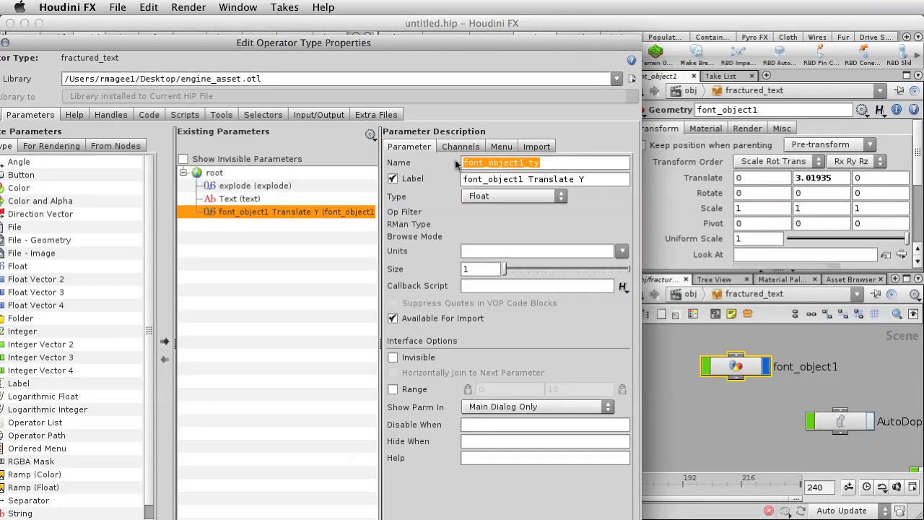
pyautogui.write('object_')
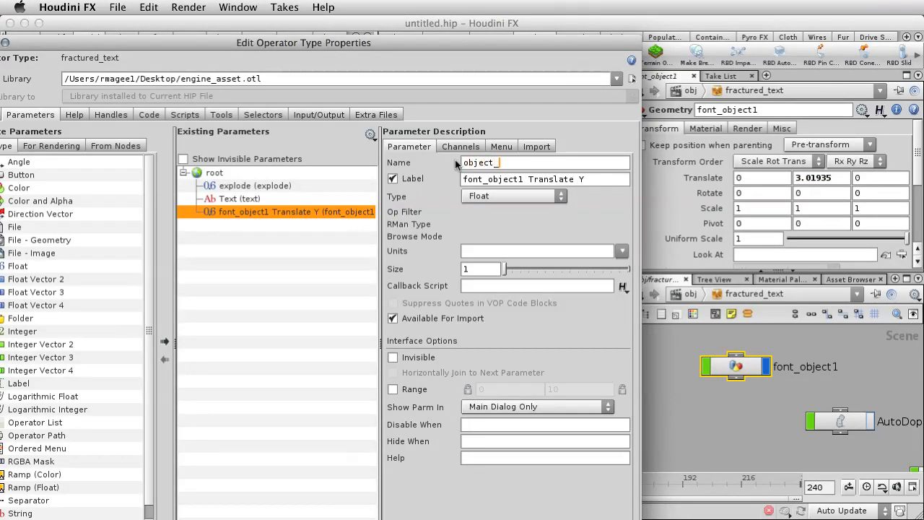
pyautogui.write('height')
pyautogui.press('Tab')
pyautogui.write('Obje')
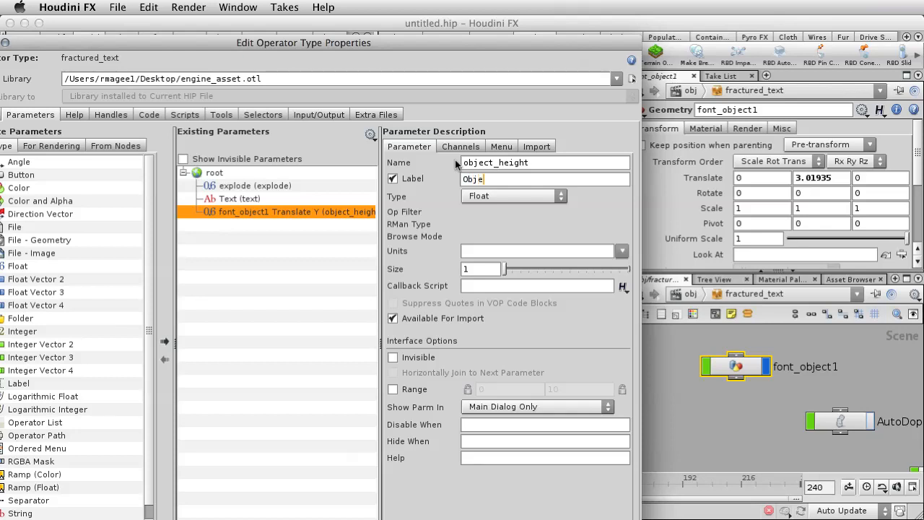
pyautogui.write('ct Height')
pyautogui.press('Return')
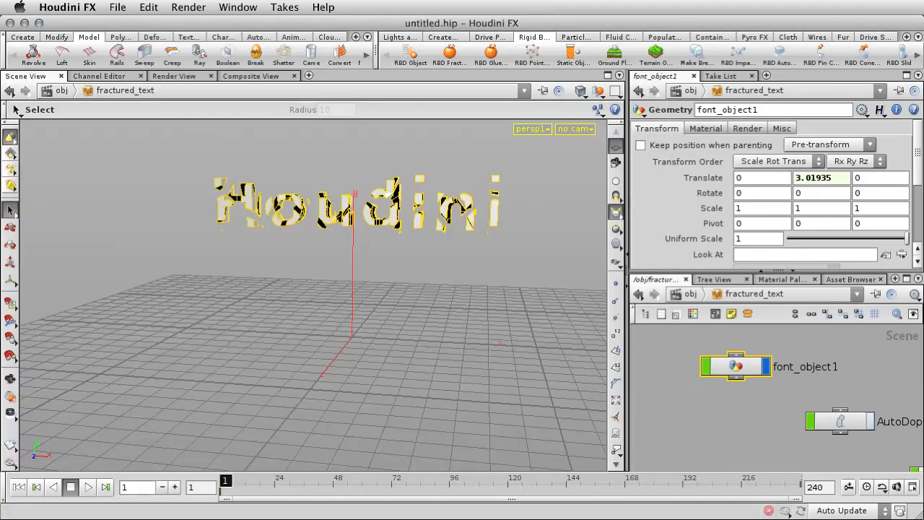
# Step: At the object level, try the fractured_text asset's controls, setting explode to about 0.727 and Object Height to about 3.05
pyautogui.click(686, 294)
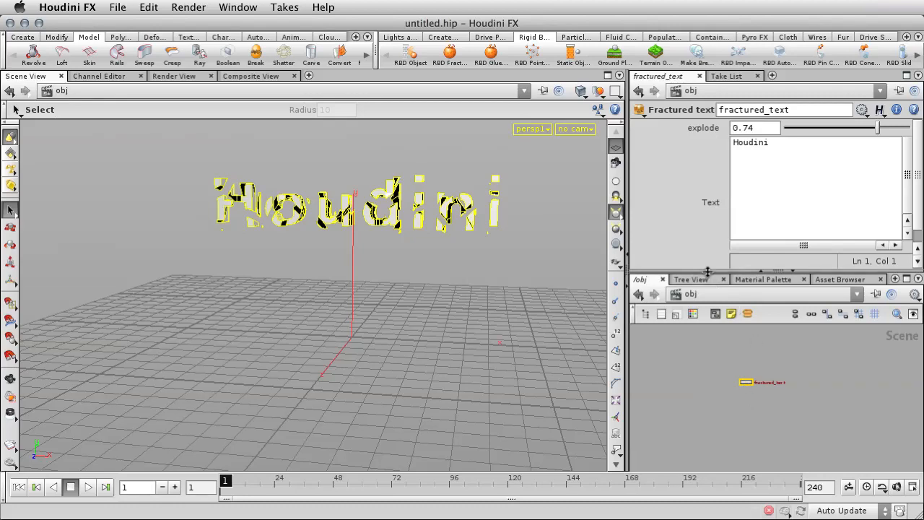
pyautogui.moveTo(708, 271); pyautogui.dragTo(707, 308)
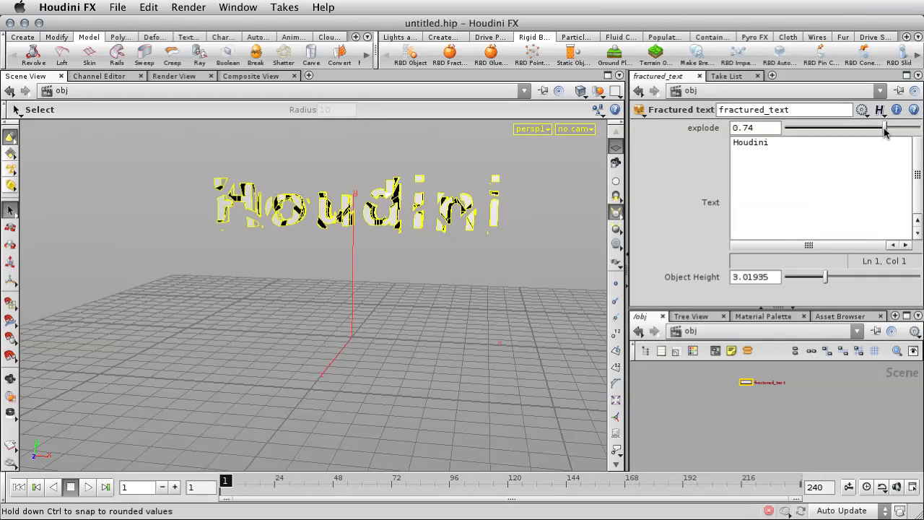
pyautogui.moveTo(884, 128)
pyautogui.mouseDown()
pyautogui.moveTo(787, 128)
pyautogui.moveTo(851, 127)
pyautogui.moveTo(726, 113)
pyautogui.moveTo(882, 115)
pyautogui.mouseUp()
pyautogui.moveTo(813, 289)
pyautogui.mouseDown()
pyautogui.moveTo(794, 283)
pyautogui.moveTo(826, 280)
pyautogui.mouseUp()
# Step: Replace the fractured_text asset's text with Engine and apply it
pyautogui.moveTo(771, 145); pyautogui.dragTo(716, 146)
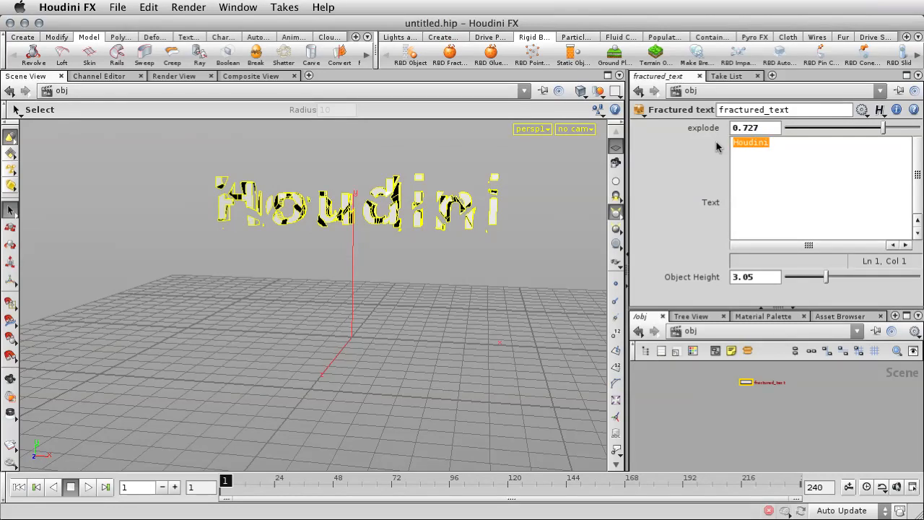
pyautogui.write('Engine')
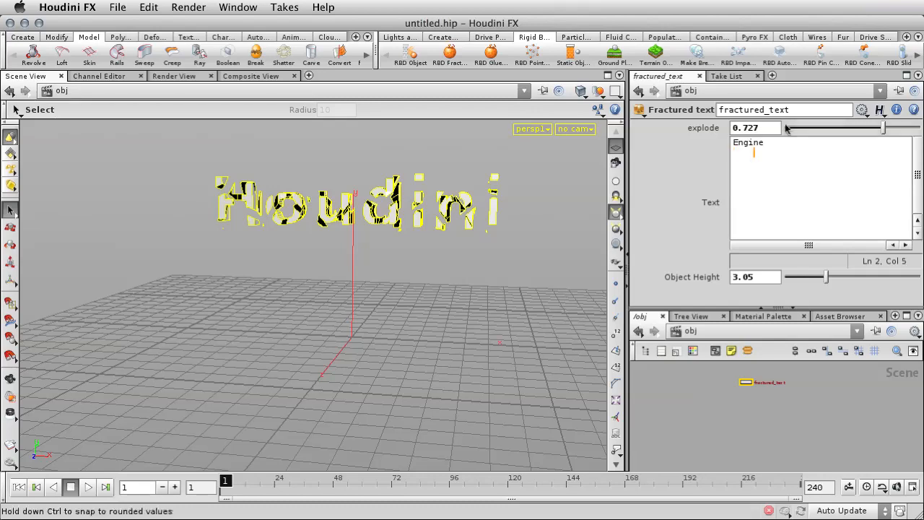
pyautogui.click(757, 276)
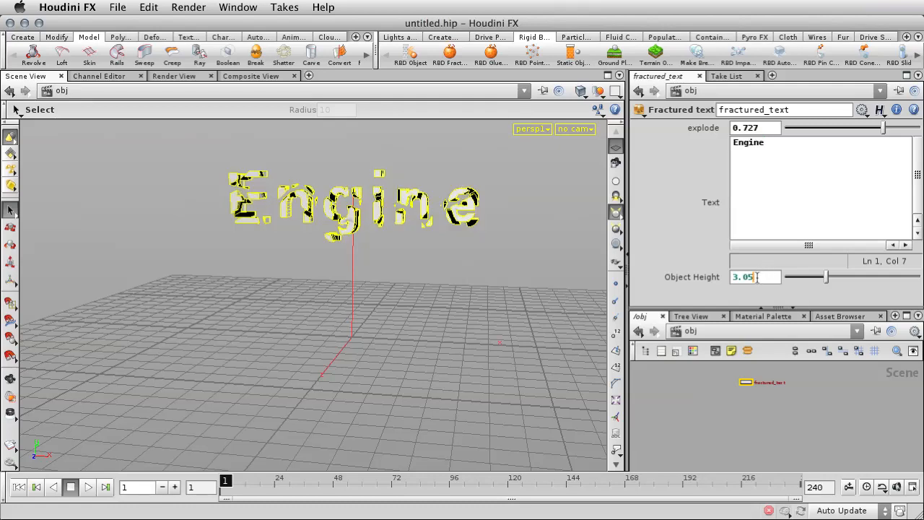
# Step: Play the simulation of the Engine text falling, stop it, and return to the first frame
pyautogui.click(89, 487)
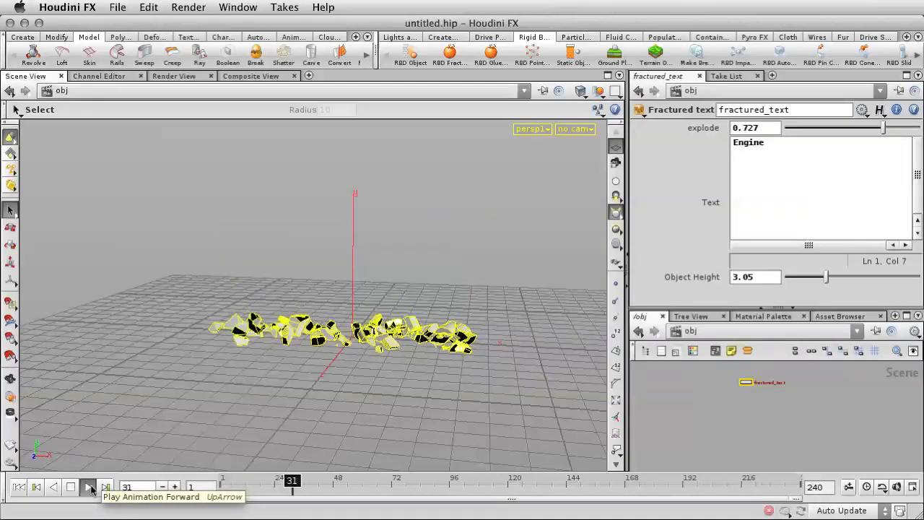
pyautogui.click(70, 487)
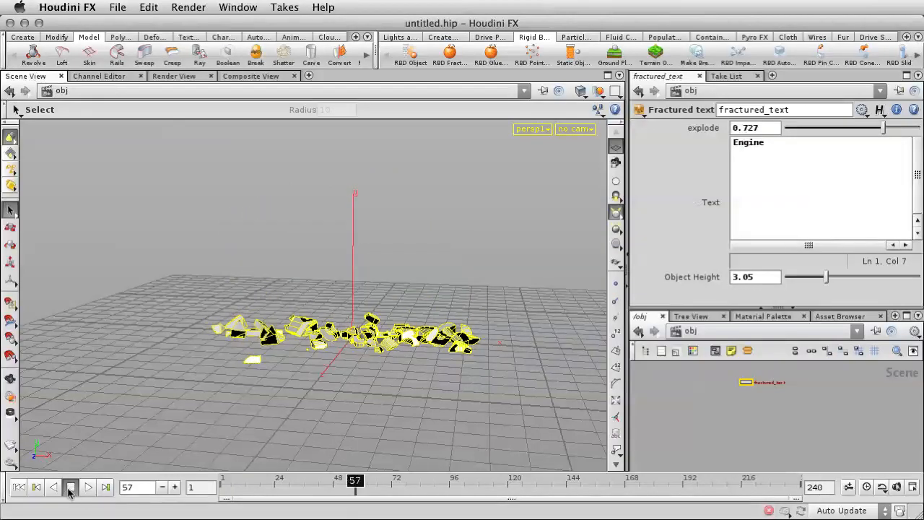
pyautogui.click(19, 487)
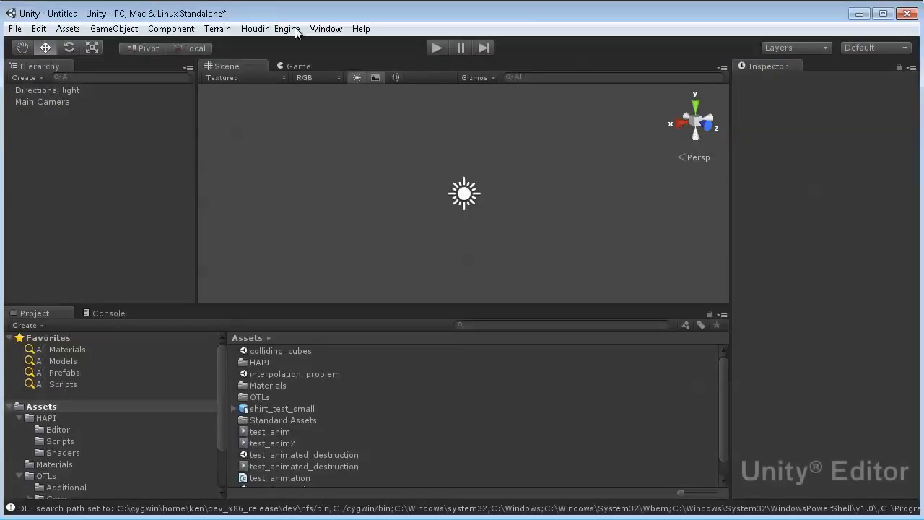
# Step: In the Unity editor, load the Houdini asset engine_asset.otl from the Downloads folder into the scene
pyautogui.click(287, 29)
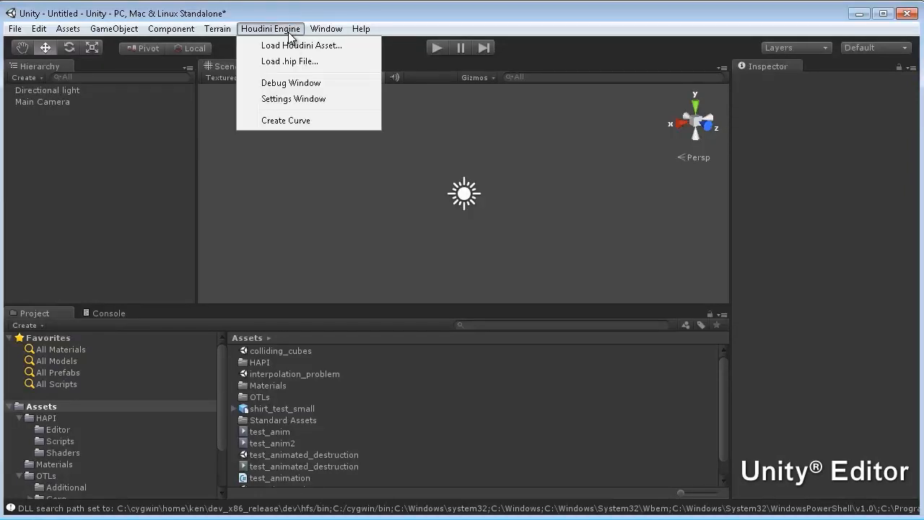
pyautogui.click(296, 45)
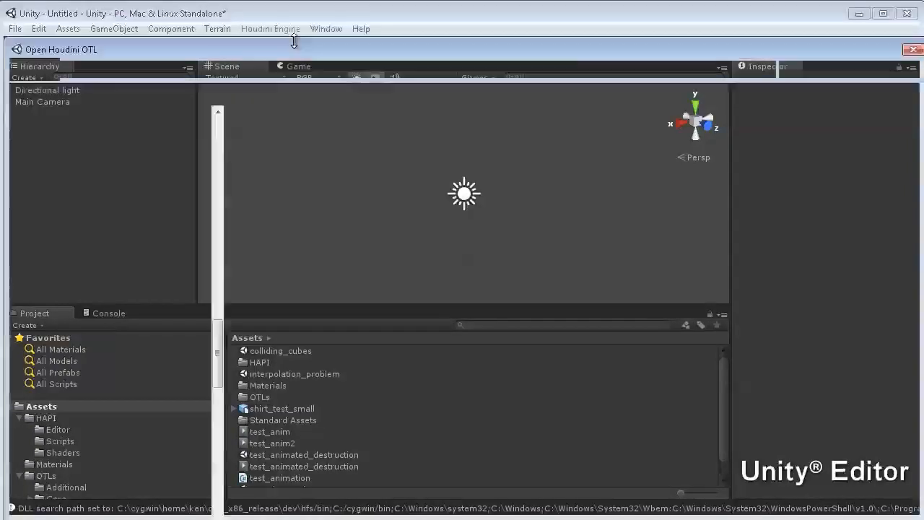
pyautogui.scroll(1, 214, 325)
pyautogui.scroll(10, 233, 258)
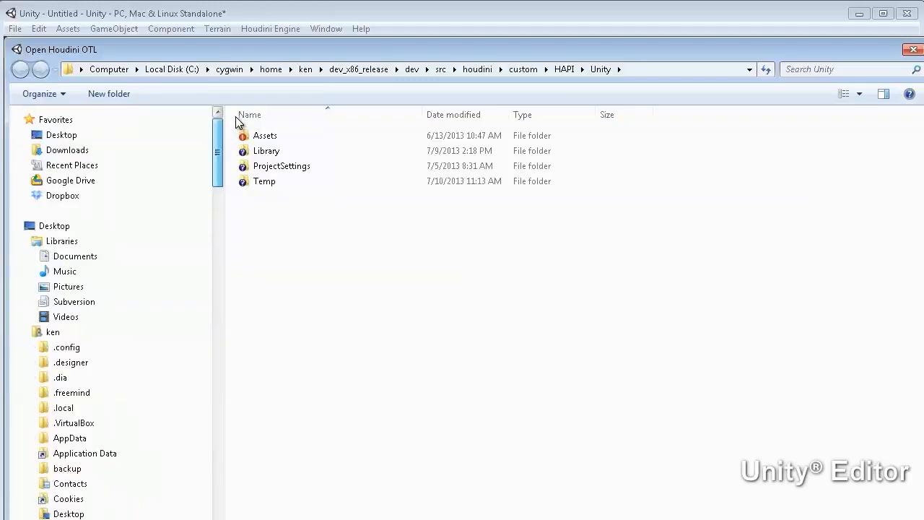
pyautogui.click(49, 150)
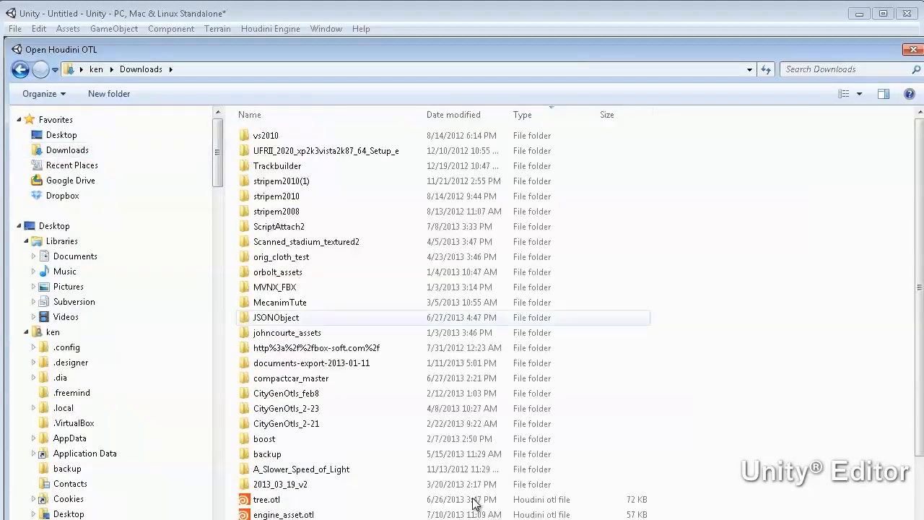
pyautogui.doubleClick(289, 514)
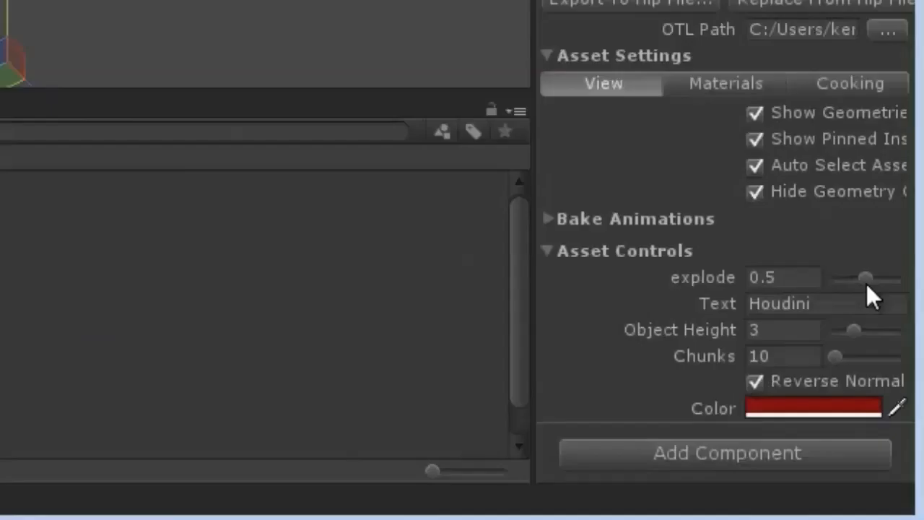
# Step: Set the fractured_text1 asset's explode to about 0.57 and its Object Height to about 4.43
pyautogui.moveTo(863, 280); pyautogui.dragTo(882, 279)
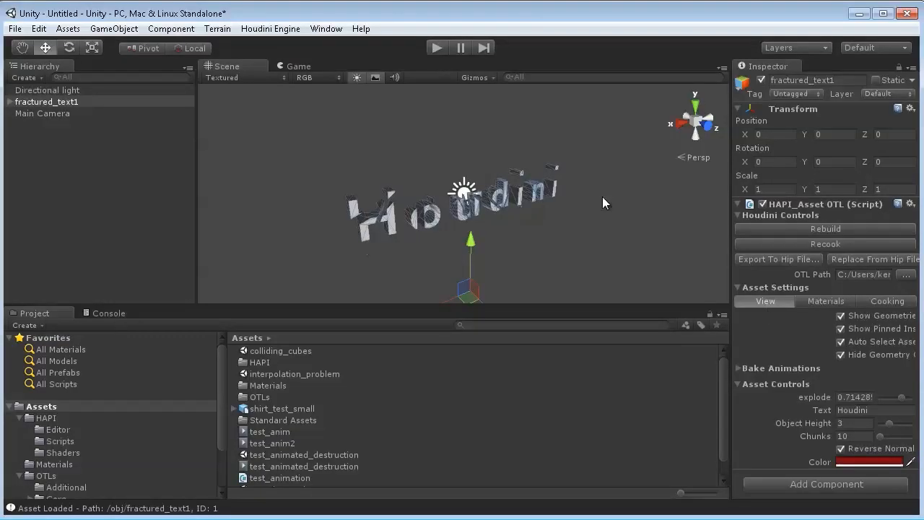
pyautogui.keyDown('alt'); pyautogui.moveTo(599, 240); pyautogui.dragTo(478, 226); pyautogui.keyUp('alt')
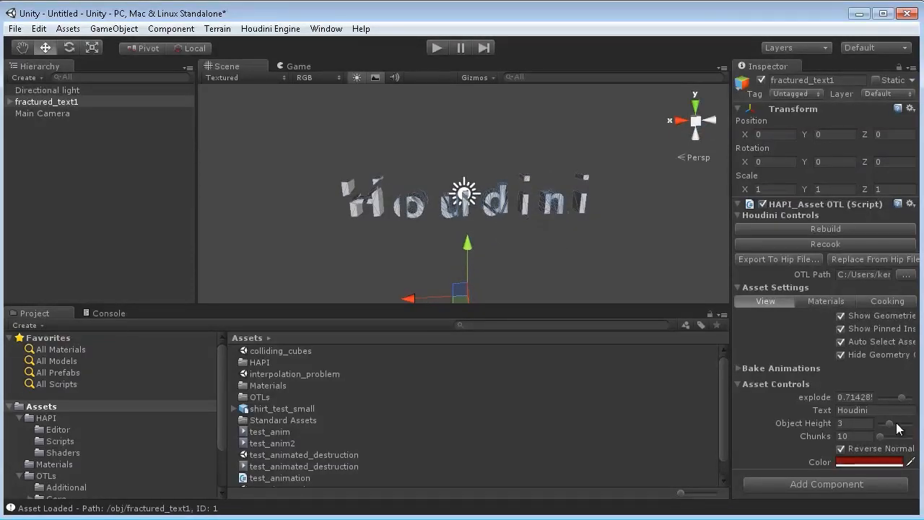
pyautogui.moveTo(901, 399)
pyautogui.mouseDown()
pyautogui.moveTo(912, 405)
pyautogui.moveTo(897, 401)
pyautogui.mouseUp()
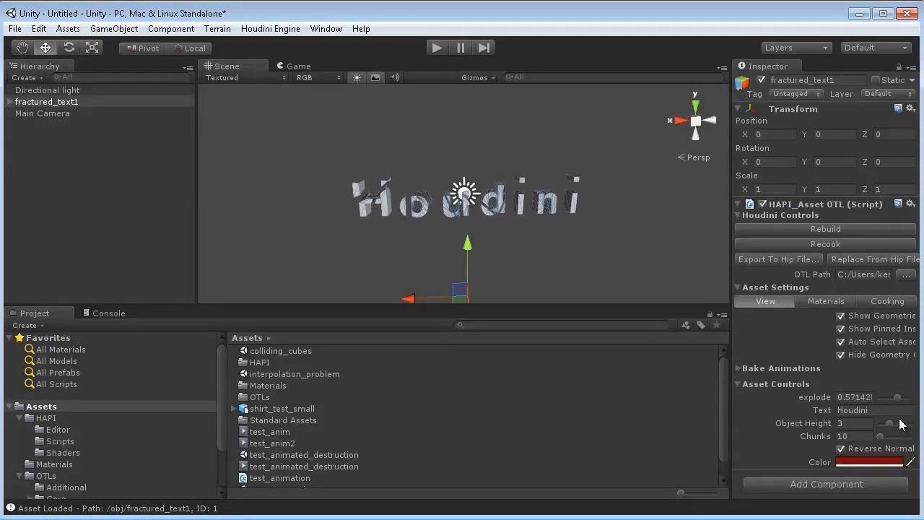
pyautogui.click(892, 424)
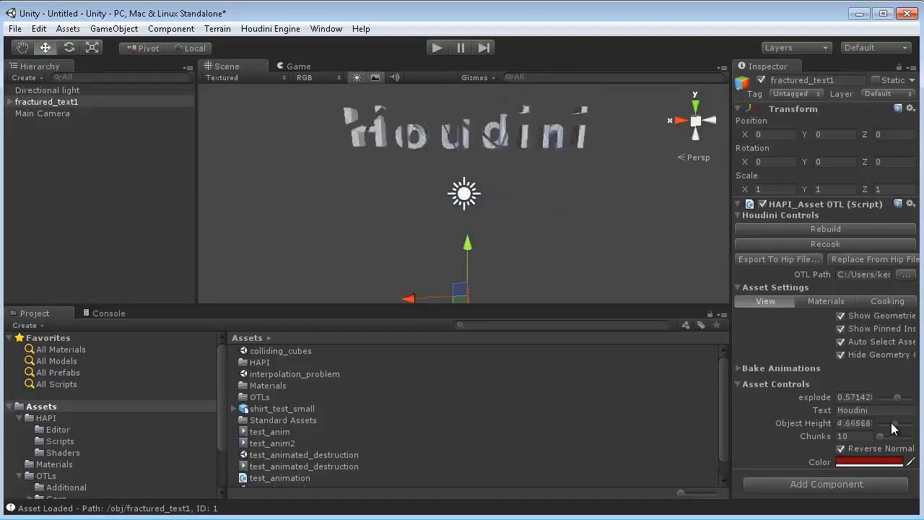
pyautogui.moveTo(891, 425); pyautogui.dragTo(894, 426)
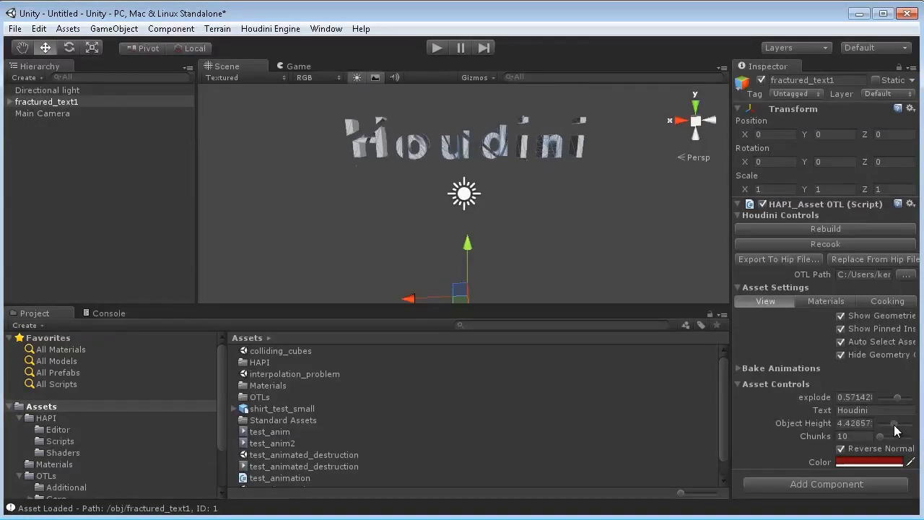
# Step: Change the fractured_text1 asset's text to Unity
pyautogui.click(869, 410)
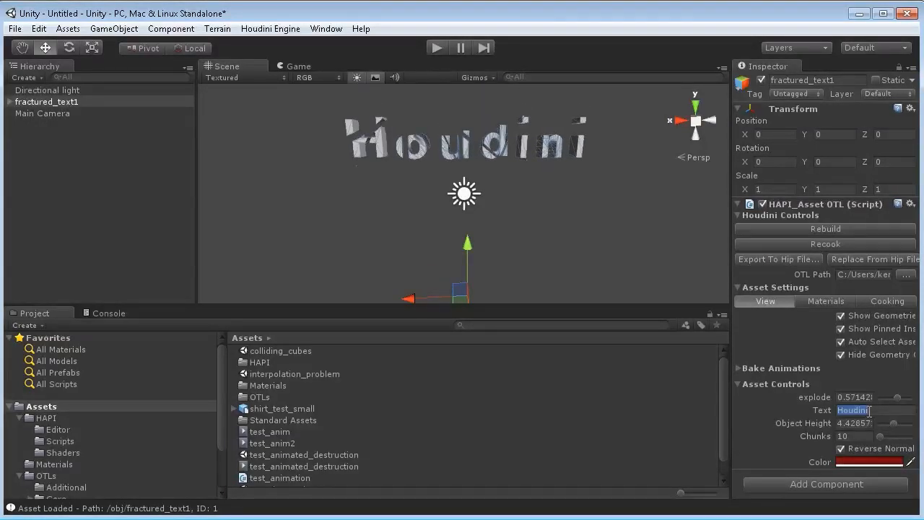
pyautogui.write('Unity')
pyautogui.press('Return')
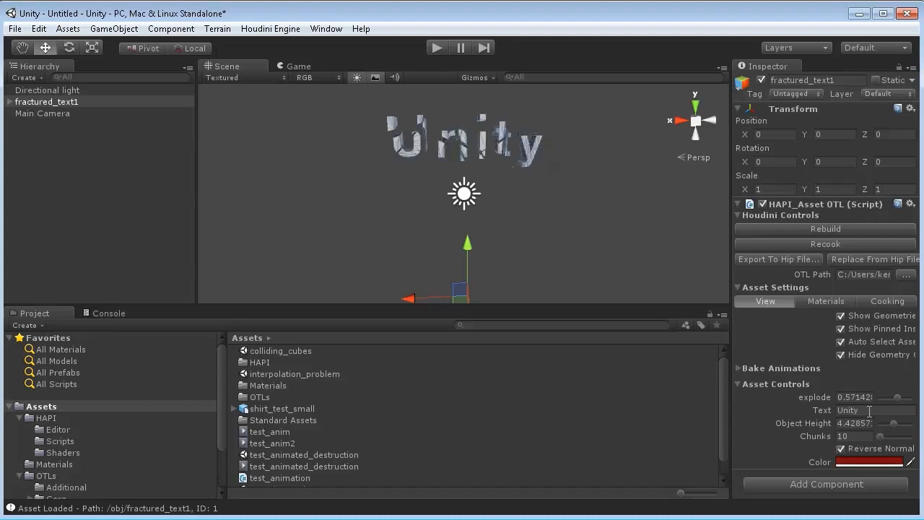
# Step: Turn on play-mode cooking in the fractured_text1 asset's Cooking settings, play the scene to run the destruction, and stop it
pyautogui.click(881, 300)
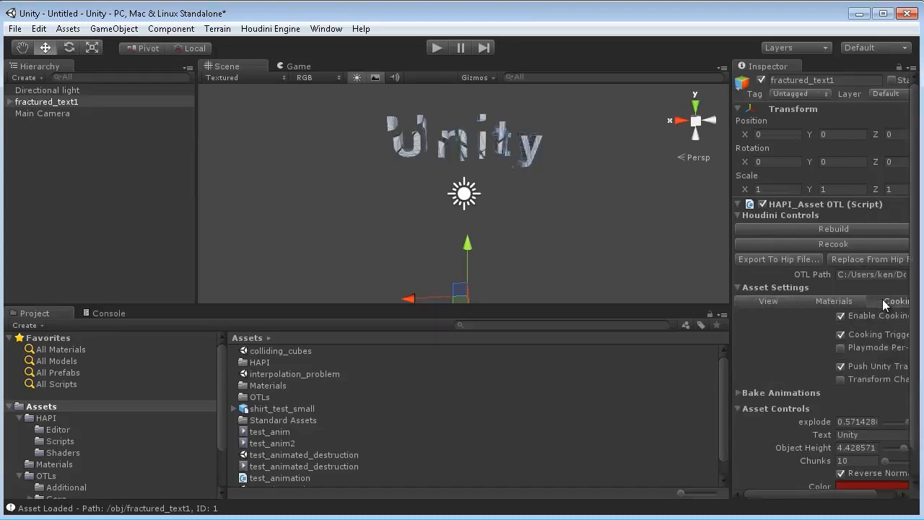
pyautogui.click(840, 348)
pyautogui.click(436, 48)
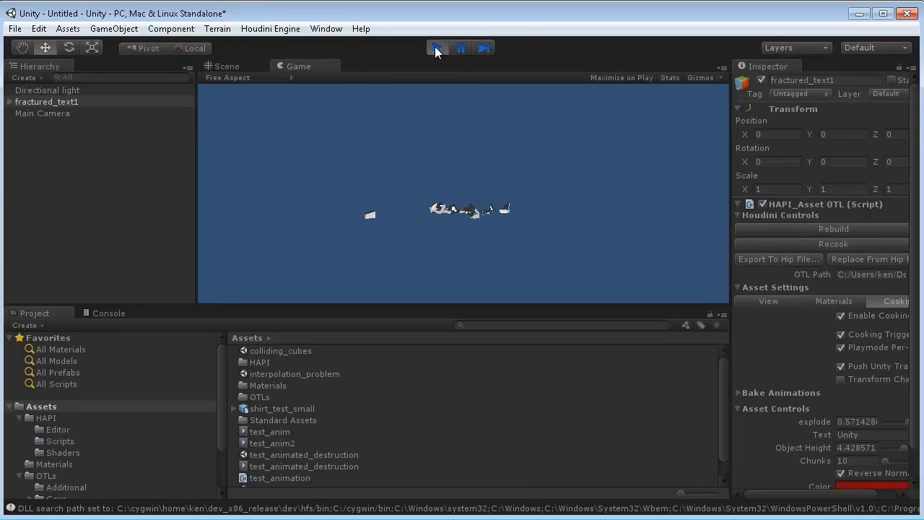
pyautogui.click(436, 48)
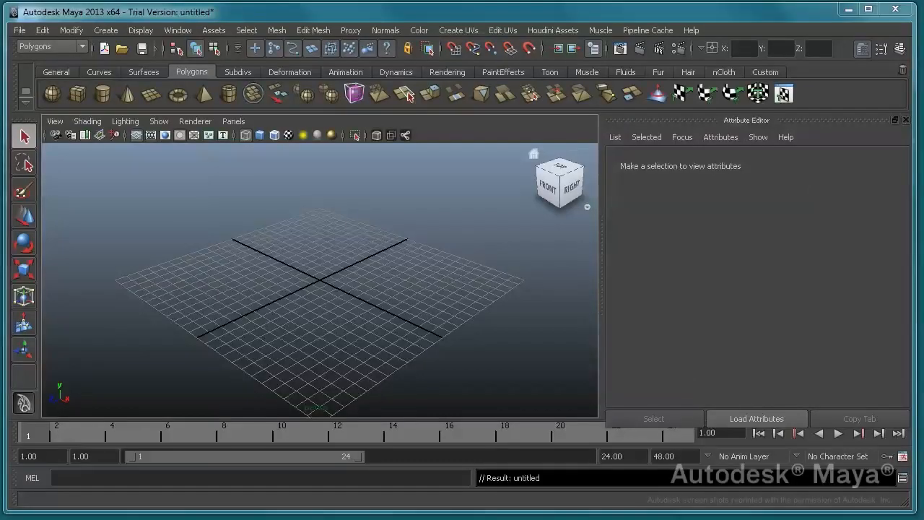
# Step: In Autodesk Maya, load the Houdini asset engine_asset.otl from D:/Adam/hapi/otl and display it textured and framed from the front
pyautogui.click(560, 33)
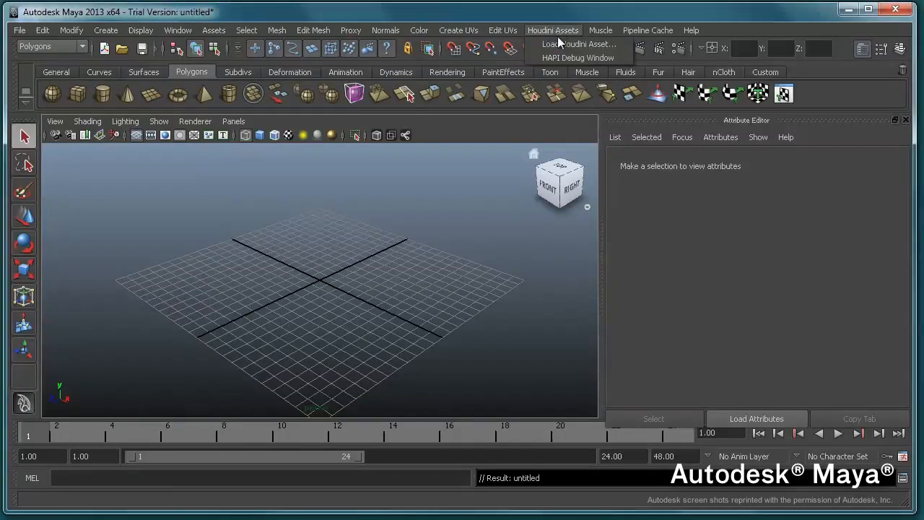
pyautogui.click(561, 42)
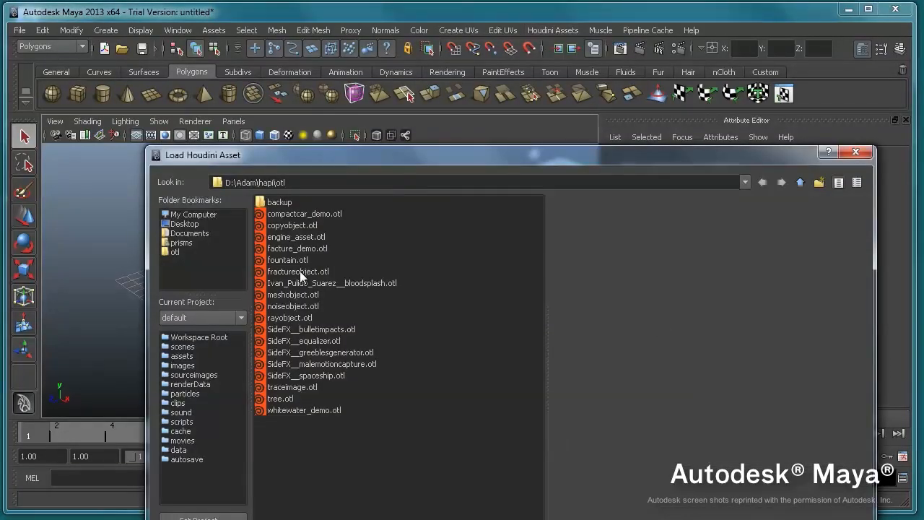
pyautogui.click(297, 236)
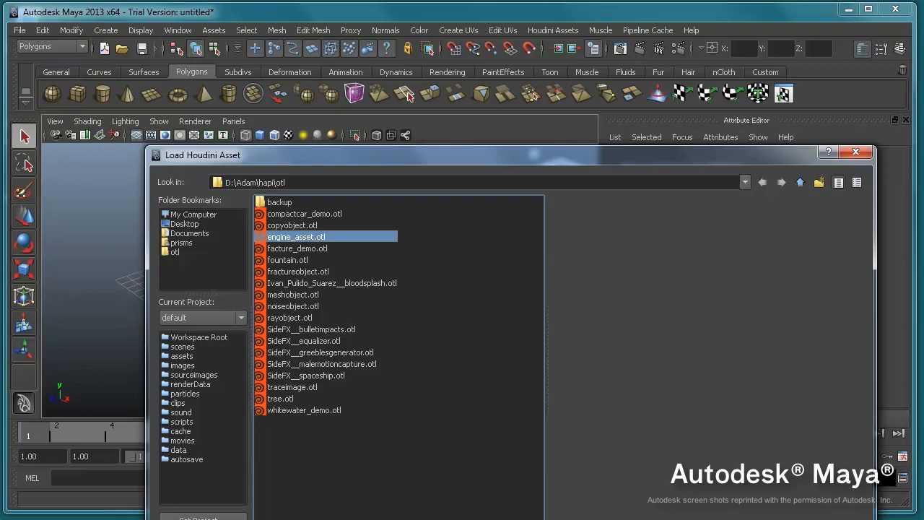
pyautogui.press('Return')
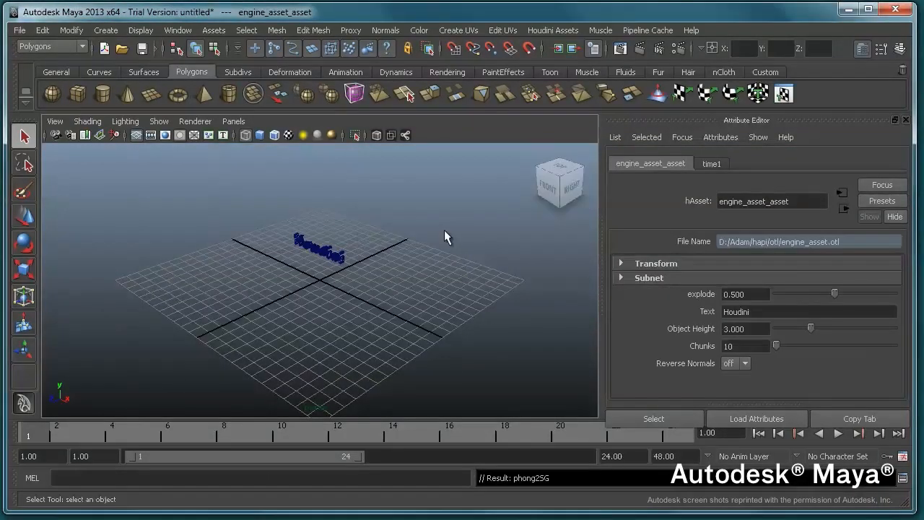
pyautogui.press('6')
pyautogui.press('f')
pyautogui.moveTo(399, 215)
pyautogui.keyDown('alt'); pyautogui.mouseDown()
pyautogui.moveTo(454, 182)
pyautogui.moveTo(497, 182)
pyautogui.mouseUp(); pyautogui.keyUp('alt')
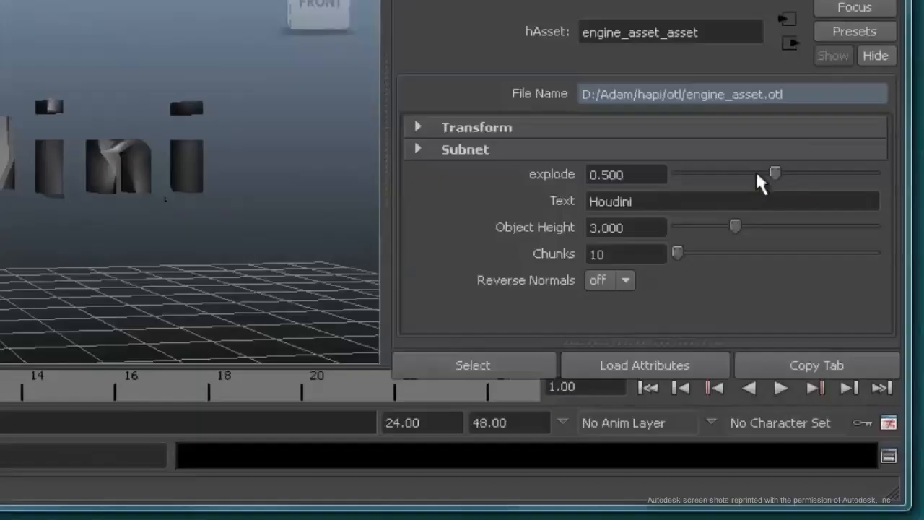
# Step: Set the engine_asset_asset's explode value to 0 to close up the Houdini text
pyautogui.moveTo(833, 294); pyautogui.dragTo(700, 291)
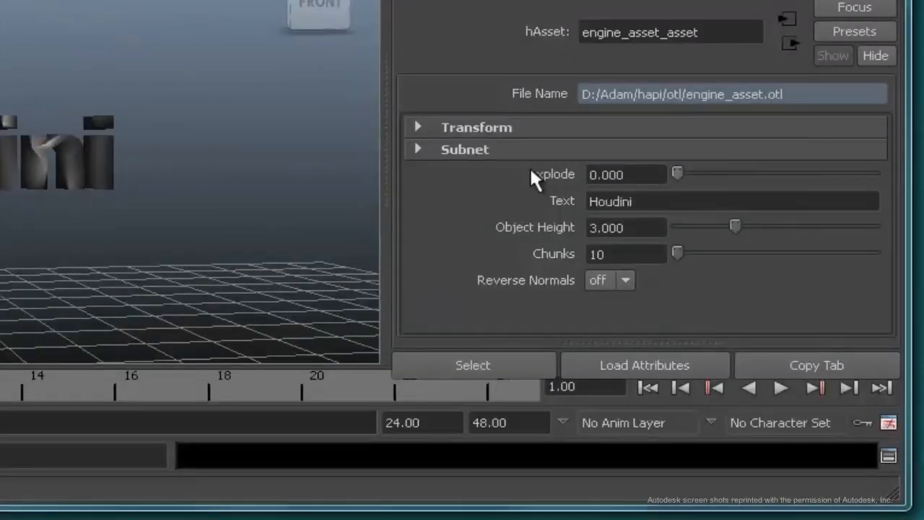
pyautogui.moveTo(677, 174); pyautogui.dragTo(575, 187)
pyautogui.moveTo(157, 202)
pyautogui.keyDown('alt'); pyautogui.mouseDown()
pyautogui.moveTo(140, 221)
pyautogui.moveTo(162, 201)
pyautogui.mouseUp(); pyautogui.keyUp('alt')
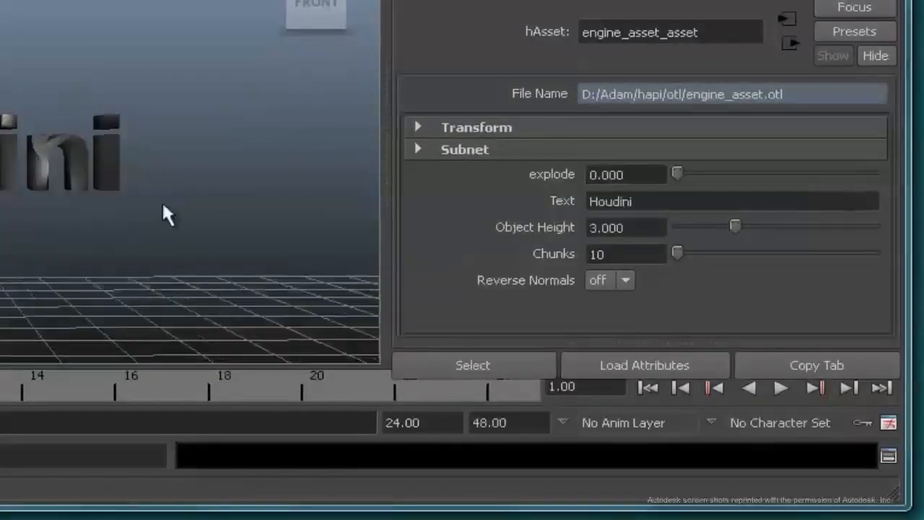
pyautogui.scroll(-4, 162, 201)
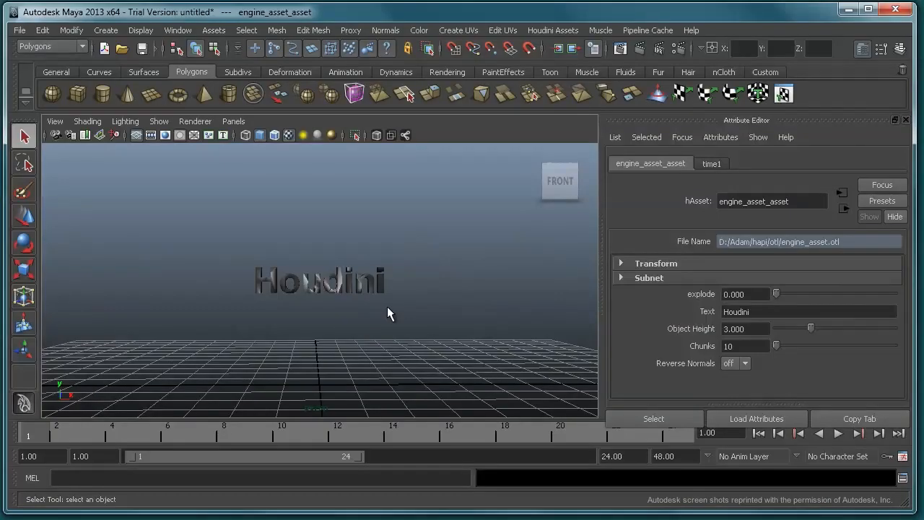
pyautogui.scroll(3, 387, 307)
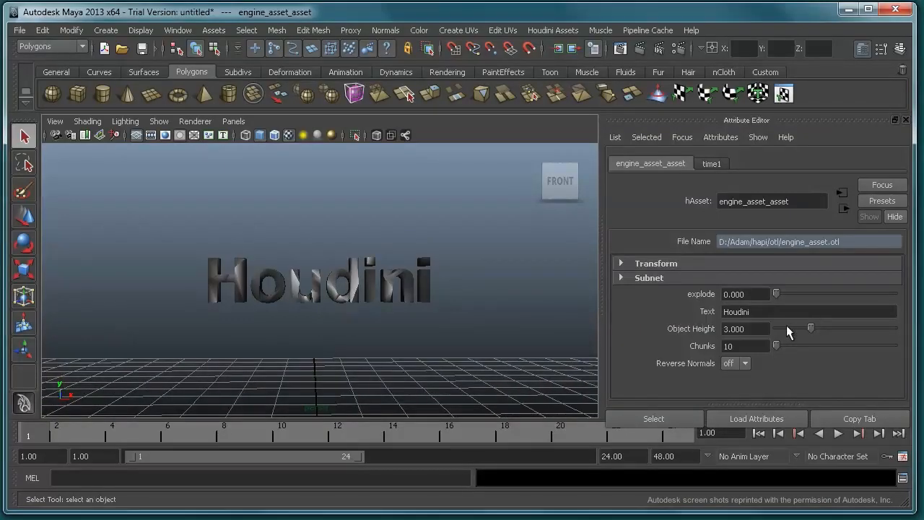
# Step: Change the engine_asset_asset's text to Maya
pyautogui.doubleClick(750, 312)
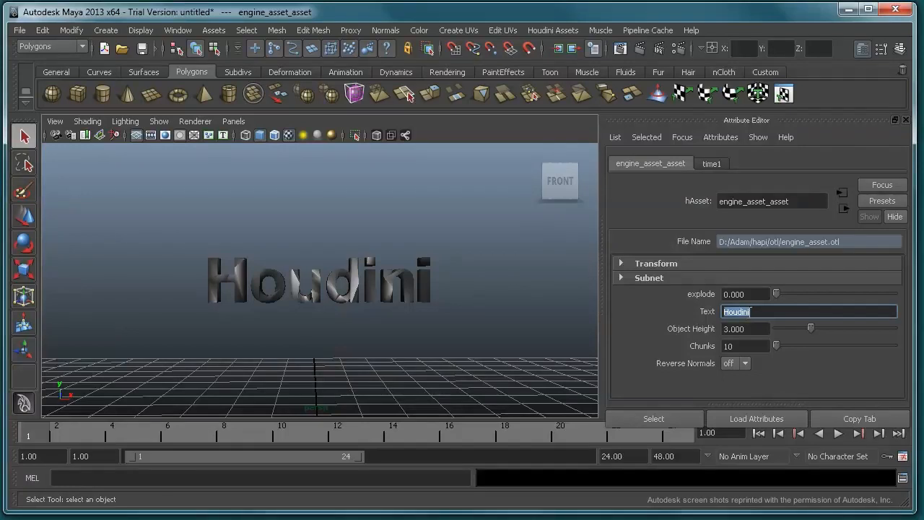
pyautogui.write('Maya')
pyautogui.press('Return')
pyautogui.moveTo(419, 249)
pyautogui.keyDown('alt'); pyautogui.mouseDown()
pyautogui.moveTo(427, 256)
pyautogui.moveTo(414, 260)
pyautogui.mouseUp(); pyautogui.keyUp('alt')
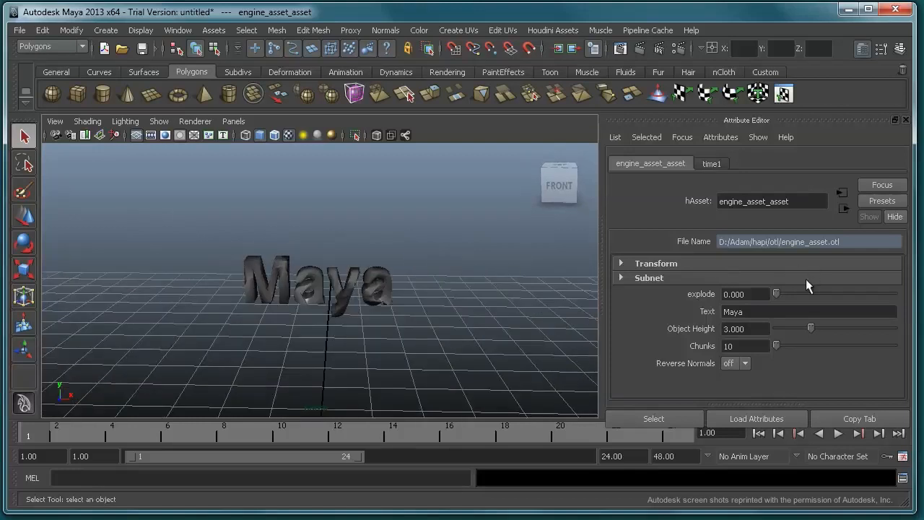
# Step: Try a higher explode value on the Maya text and return it to 0
pyautogui.moveTo(776, 294)
pyautogui.mouseDown()
pyautogui.moveTo(893, 294)
pyautogui.moveTo(751, 296)
pyautogui.moveTo(793, 294)
pyautogui.mouseUp()
pyautogui.moveTo(726, 297); pyautogui.dragTo(722, 297)
# Step: Play the simulation of the Maya text falling, examine the pieces from several angles, and return to the first frame
pyautogui.scroll(-2, 372, 233)
pyautogui.keyDown('alt'); pyautogui.moveTo(373, 233); pyautogui.dragTo(372, 178, button='middle'); pyautogui.keyUp('alt')
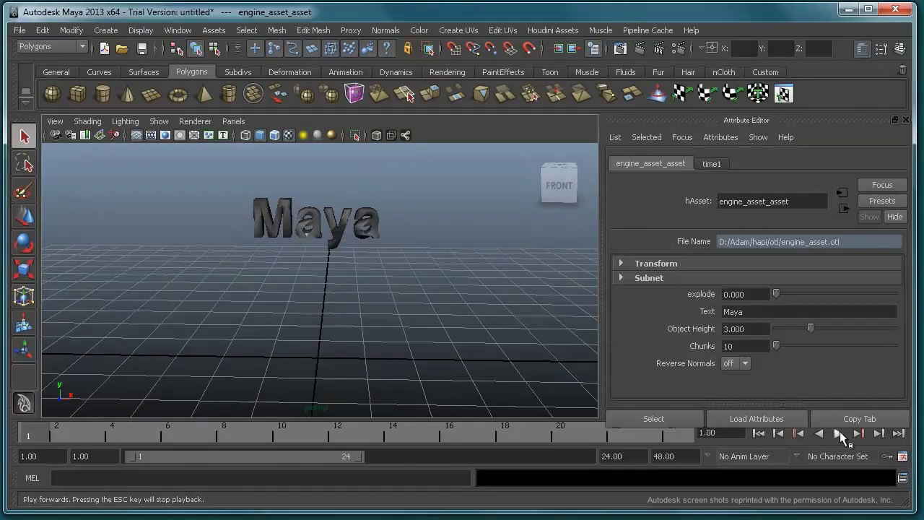
pyautogui.click(838, 433)
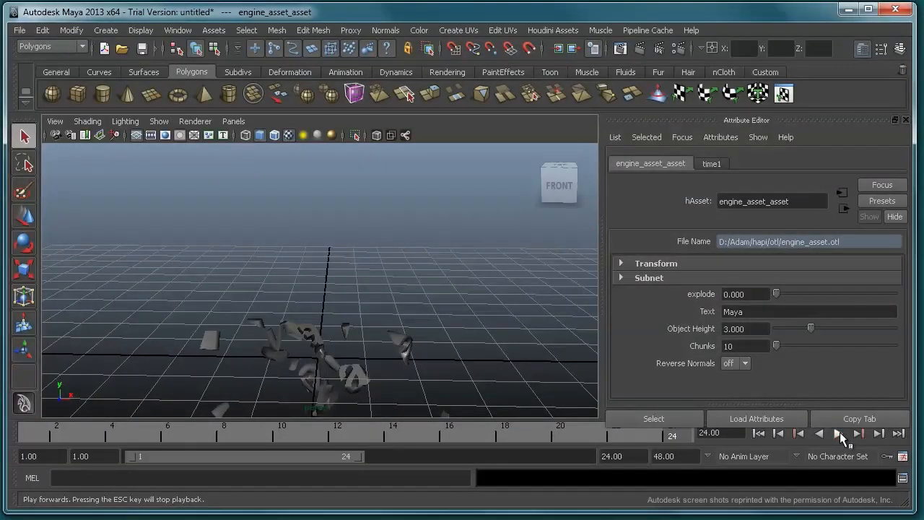
pyautogui.keyDown('alt'); pyautogui.moveTo(388, 310); pyautogui.dragTo(361, 325); pyautogui.keyUp('alt')
pyautogui.keyDown('alt'); pyautogui.moveTo(389, 336); pyautogui.dragTo(402, 211, button='middle'); pyautogui.keyUp('alt')
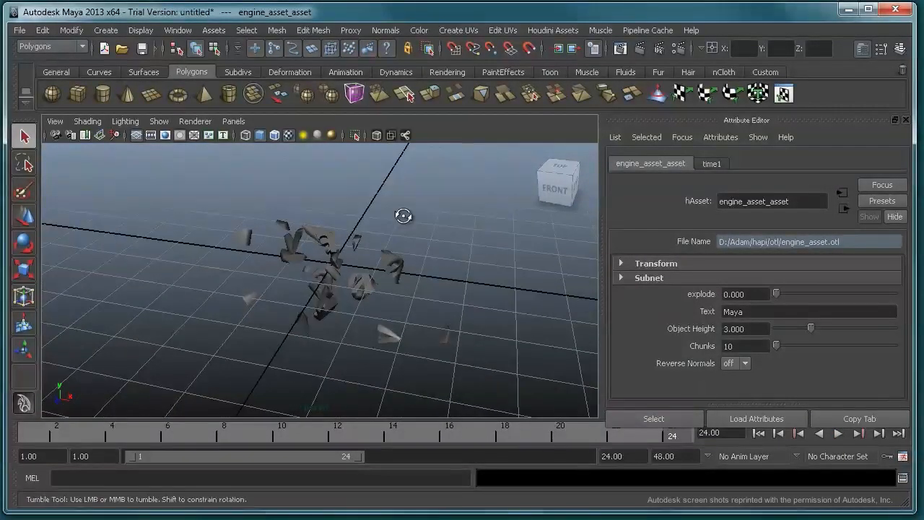
pyautogui.keyDown('alt'); pyautogui.moveTo(404, 214); pyautogui.dragTo(425, 213); pyautogui.keyUp('alt')
pyautogui.click(759, 433)
pyautogui.keyDown('alt'); pyautogui.moveTo(360, 214); pyautogui.dragTo(463, 284, button='right'); pyautogui.keyUp('alt')
pyautogui.keyDown('alt'); pyautogui.moveTo(439, 270); pyautogui.dragTo(438, 242); pyautogui.keyUp('alt')
pyautogui.keyDown('alt'); pyautogui.moveTo(438, 246); pyautogui.dragTo(440, 294, button='middle'); pyautogui.keyUp('alt')
pyautogui.keyDown('alt'); pyautogui.moveTo(447, 290); pyautogui.dragTo(547, 269, button='right'); pyautogui.keyUp('alt')
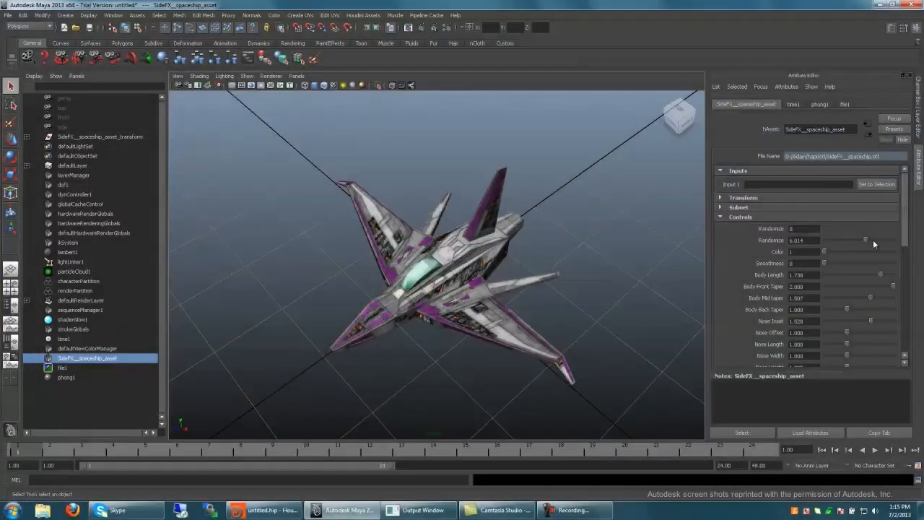
# Step: Generate different spaceship variations by changing the SideFX spaceship asset's second Randomize value, including 5.175
pyautogui.click(874, 239)
pyautogui.moveTo(864, 243); pyautogui.dragTo(859, 240)
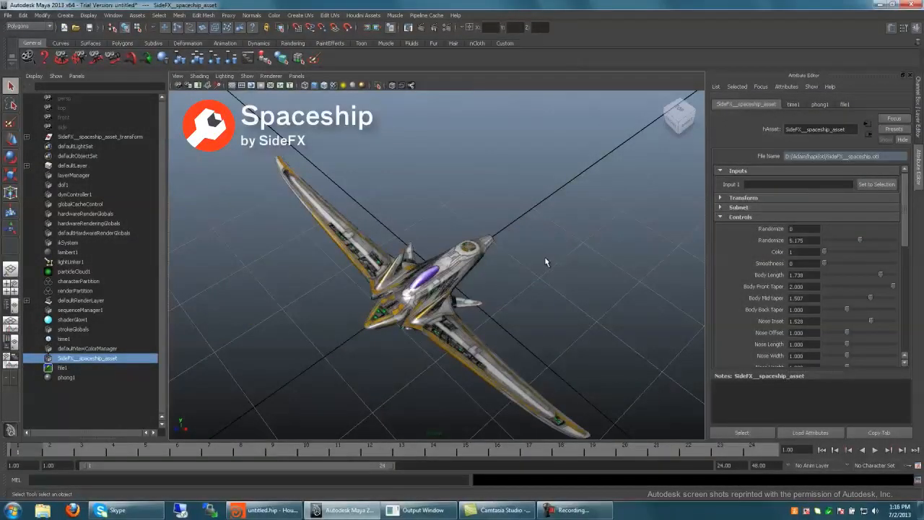
pyautogui.keyDown('alt'); pyautogui.moveTo(545, 256); pyautogui.dragTo(575, 242); pyautogui.keyUp('alt')
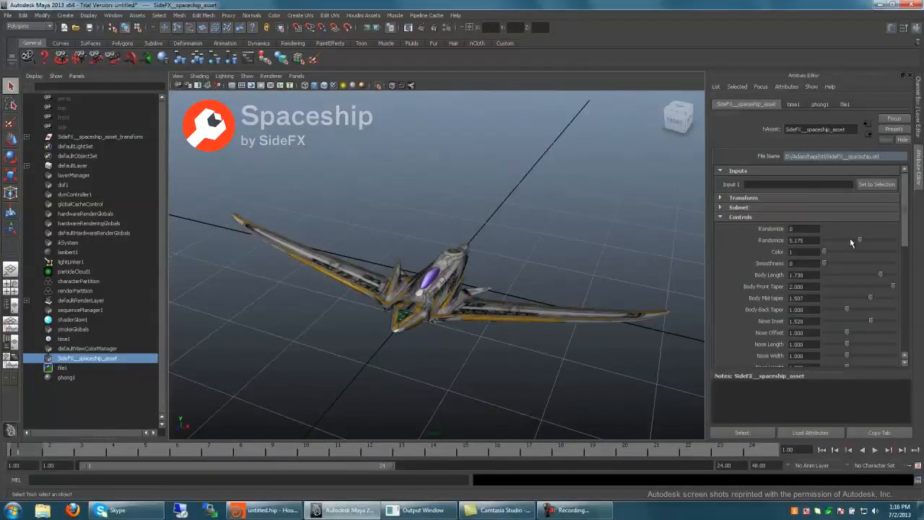
pyautogui.click(850, 240)
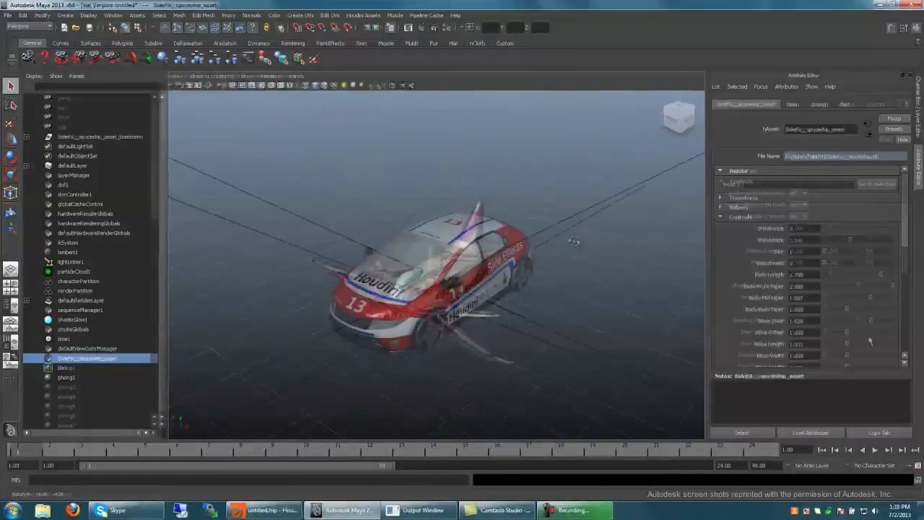
# Step: Open the compact car with Door Left 1 Rotate 79.424, Door Right 1 Rotate 61.295, Hood Front Rotate 33.669 and Hood Back Rotate 70.791
pyautogui.click(847, 330)
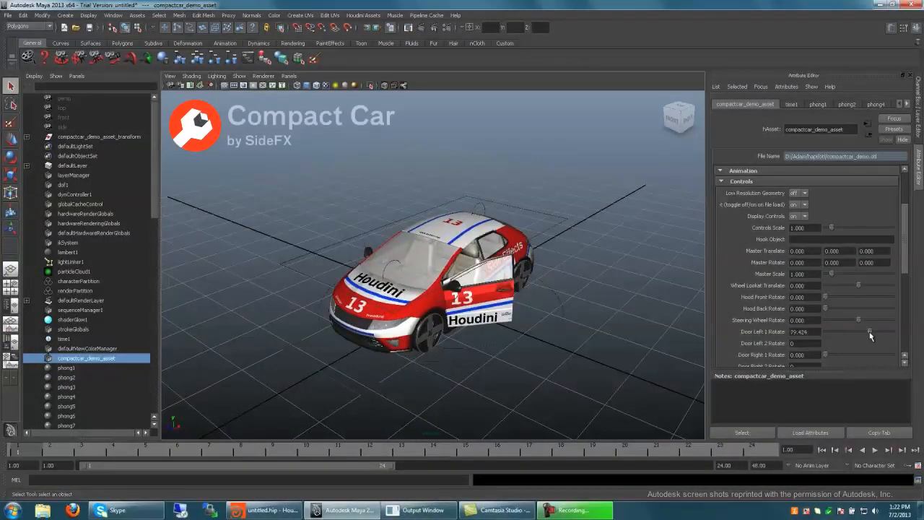
pyautogui.moveTo(848, 330); pyautogui.dragTo(869, 331)
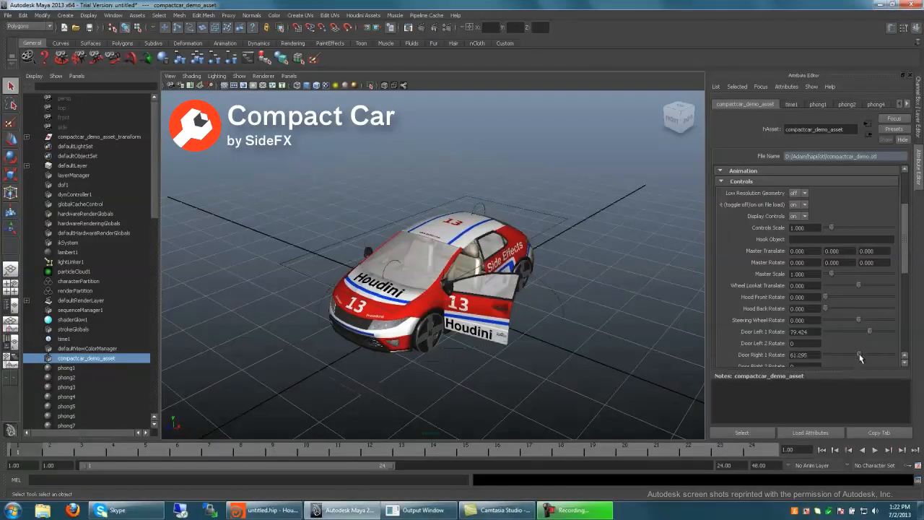
pyautogui.click(844, 297)
pyautogui.moveTo(570, 169)
pyautogui.keyDown('alt'); pyautogui.mouseDown()
pyautogui.moveTo(549, 171)
pyautogui.moveTo(565, 176)
pyautogui.mouseUp(); pyautogui.keyUp('alt')
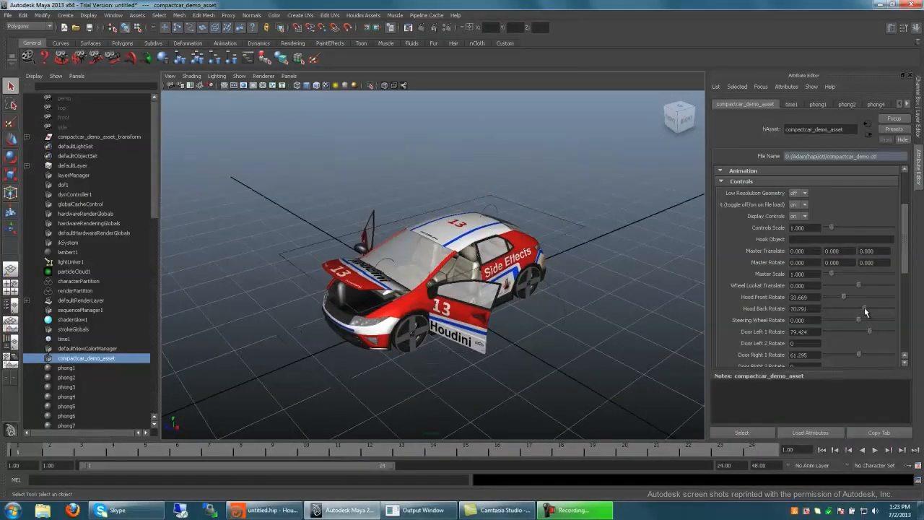
# Step: Swivel the compact car's front wheels by setting Wheel Lookat Translate to -0.741, 0.867 and a negative value again
pyautogui.click(831, 285)
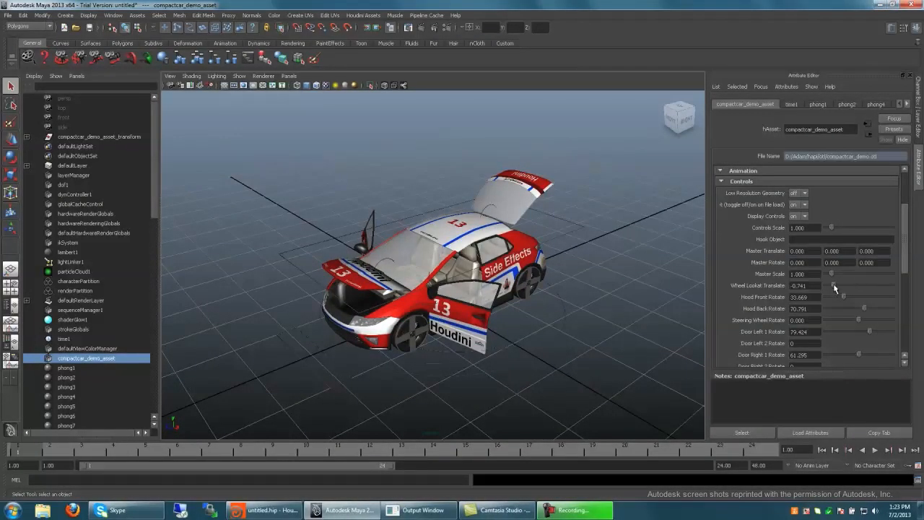
pyautogui.click(875, 285)
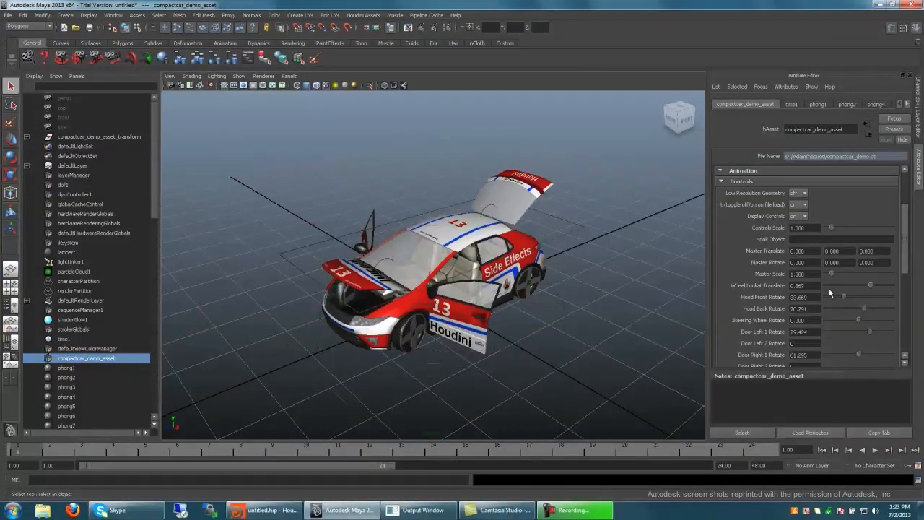
pyautogui.click(830, 286)
# Step: Play the bloodsplash asset's animation and stop it
pyautogui.moveTo(304, 175)
pyautogui.keyDown('alt'); pyautogui.mouseDown()
pyautogui.moveTo(435, 182)
pyautogui.moveTo(487, 173)
pyautogui.moveTo(488, 207)
pyautogui.moveTo(308, 186)
pyautogui.mouseUp(); pyautogui.keyUp('alt')
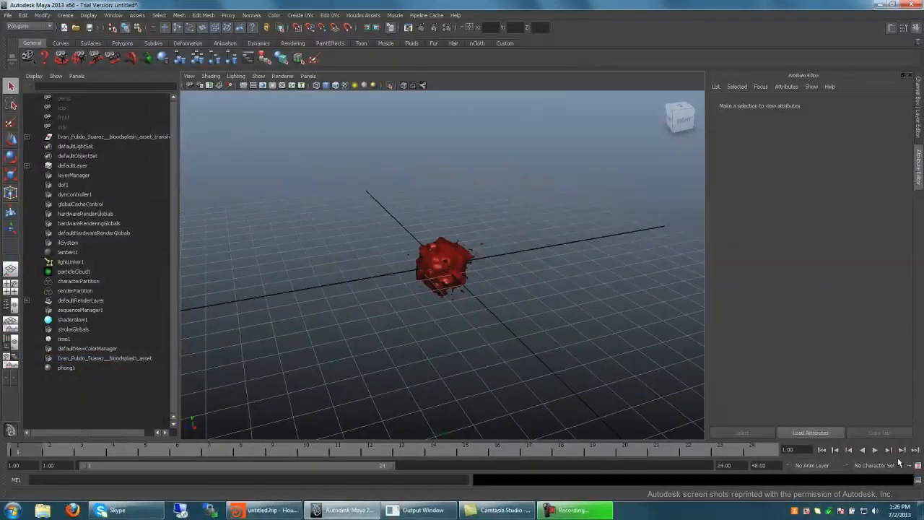
pyautogui.click(875, 450)
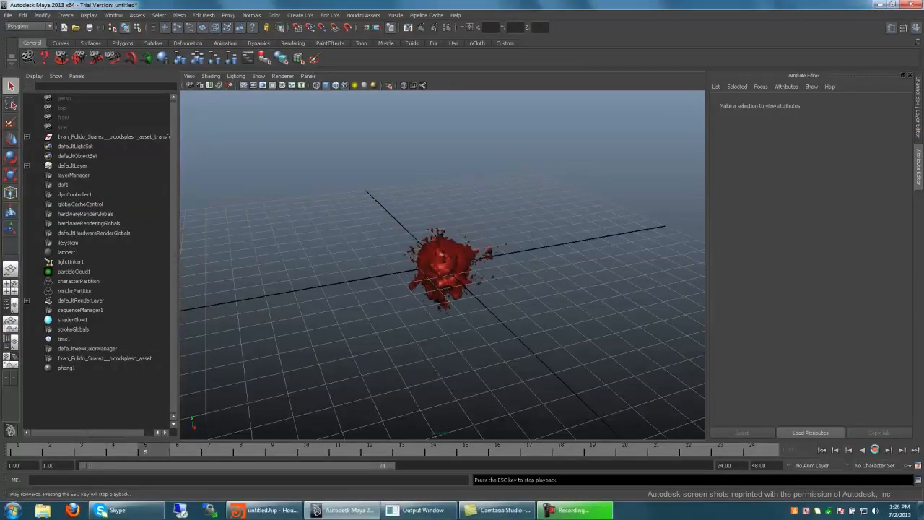
pyautogui.click(874, 449)
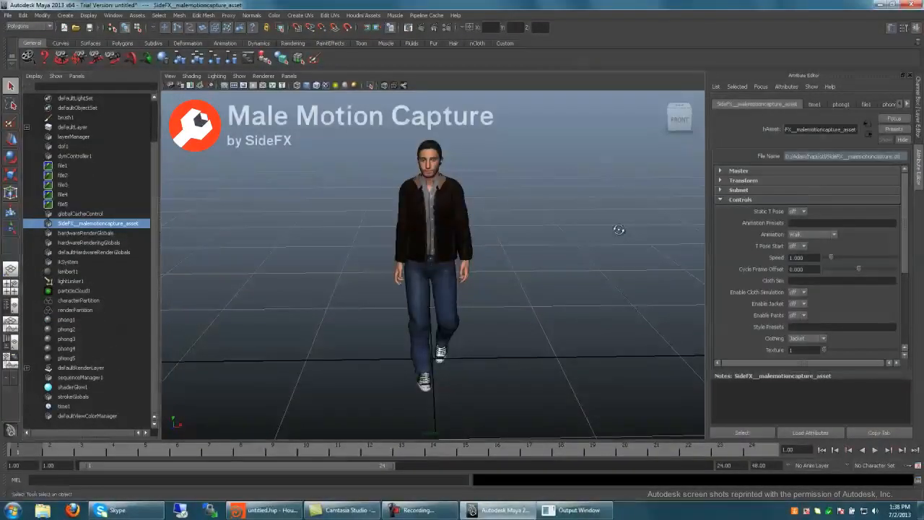
# Step: Play the male motion capture asset's Walk animation, stop it, view the figure from the side, and return to the first frame
pyautogui.keyDown('alt'); pyautogui.moveTo(619, 229); pyautogui.dragTo(447, 261); pyautogui.keyUp('alt')
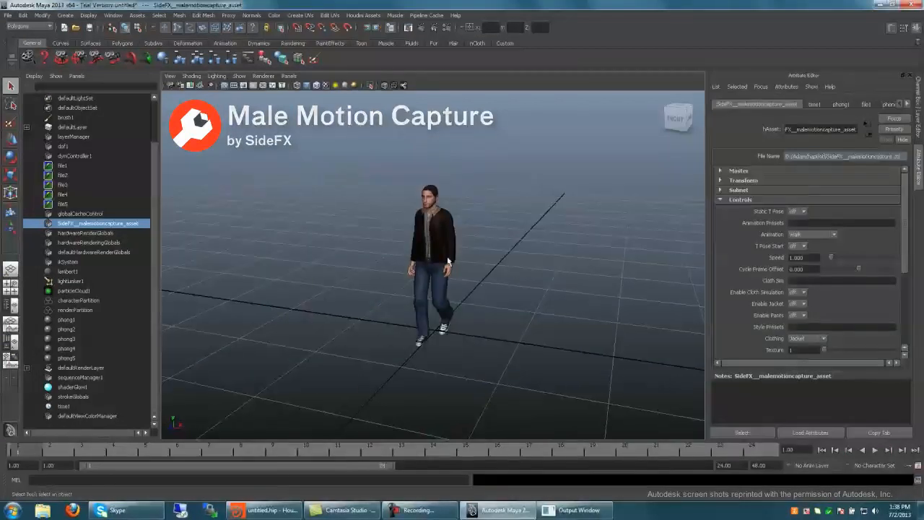
pyautogui.click(874, 450)
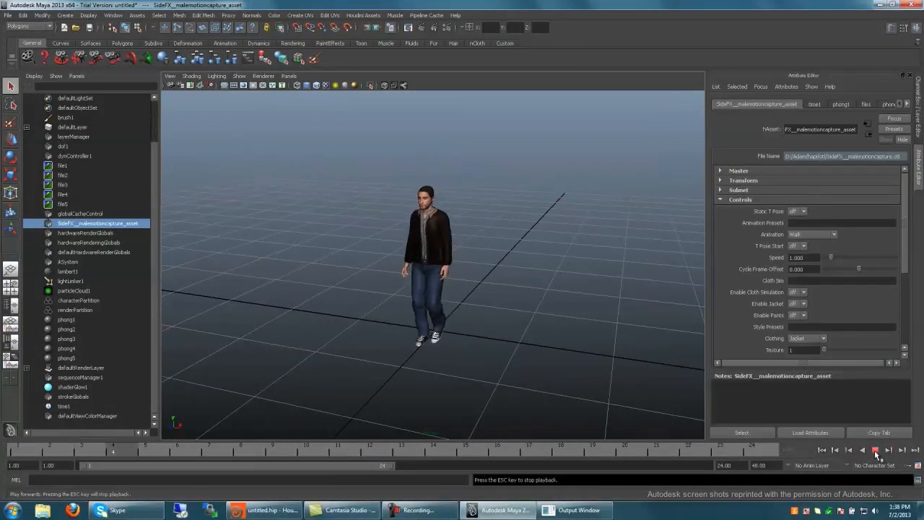
pyautogui.click(875, 450)
pyautogui.keyDown('alt'); pyautogui.moveTo(542, 211); pyautogui.dragTo(502, 206); pyautogui.keyUp('alt')
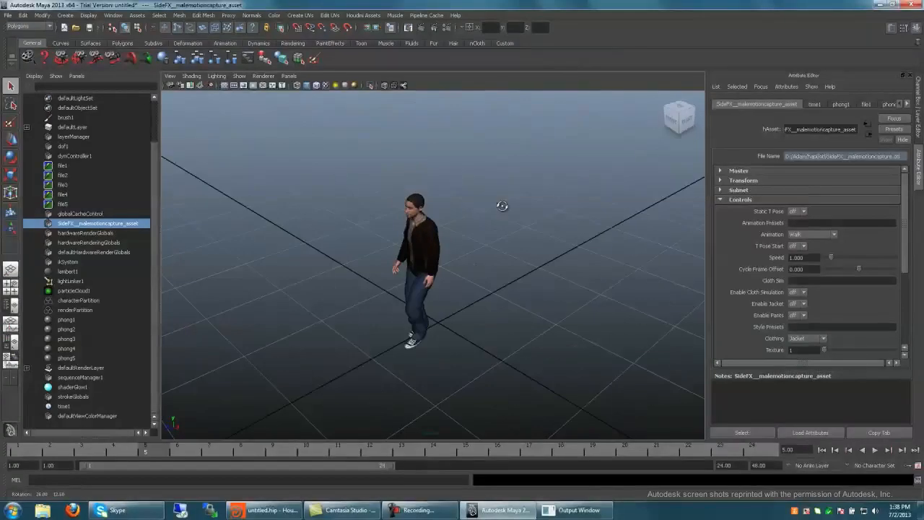
pyautogui.click(822, 450)
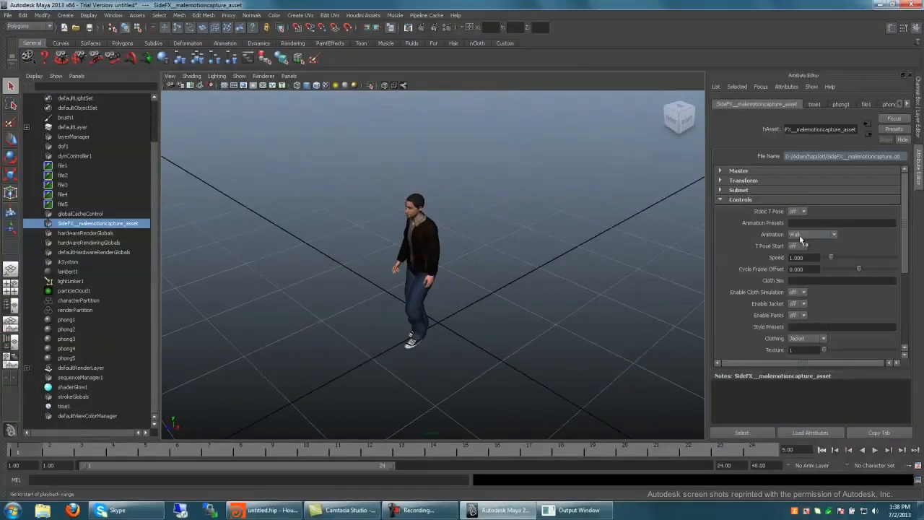
# Step: Change the male motion capture asset's animation to Run and play it
pyautogui.click(800, 234)
pyautogui.click(799, 253)
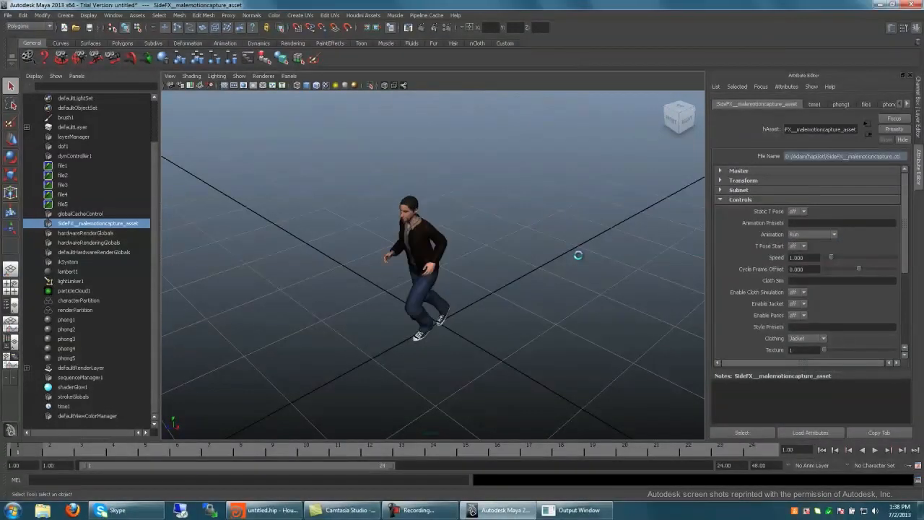
pyautogui.keyDown('alt'); pyautogui.moveTo(577, 253); pyautogui.dragTo(582, 237); pyautogui.keyUp('alt')
pyautogui.click(874, 449)
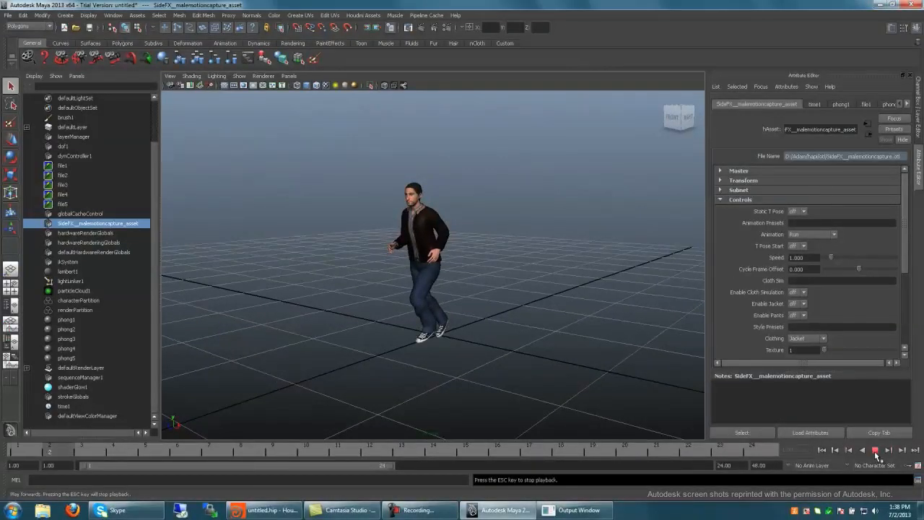
# Step: Stop the Run playback and switch the male motion capture asset to the Zombie animation with Texture set to 4
pyautogui.click(874, 451)
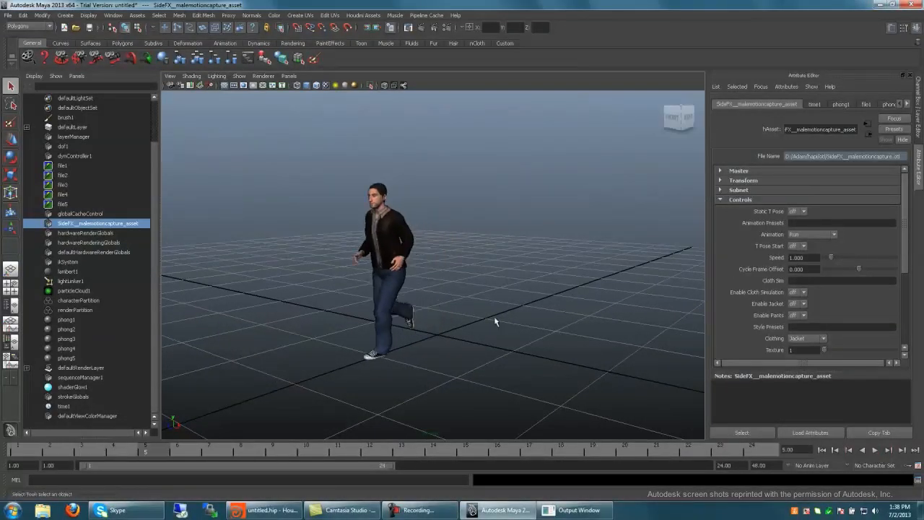
pyautogui.keyDown('alt'); pyautogui.moveTo(491, 260); pyautogui.dragTo(453, 252); pyautogui.keyUp('alt')
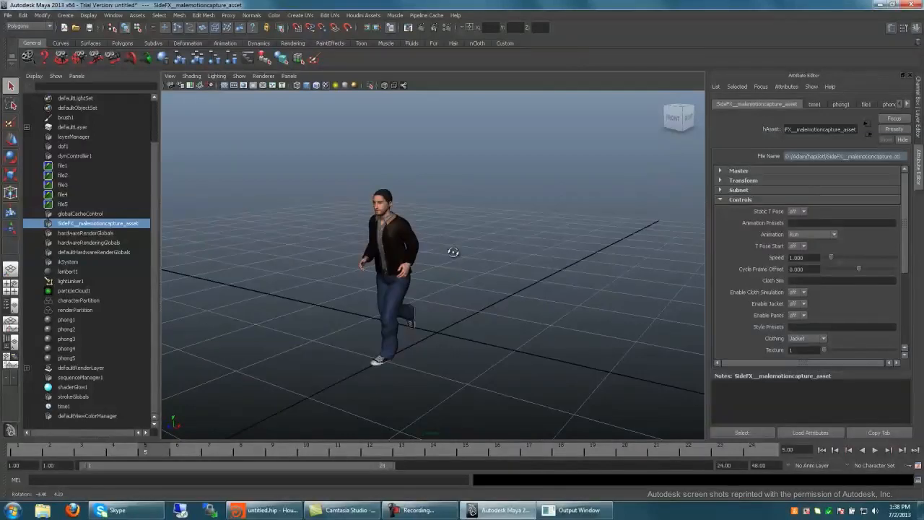
pyautogui.click(810, 235)
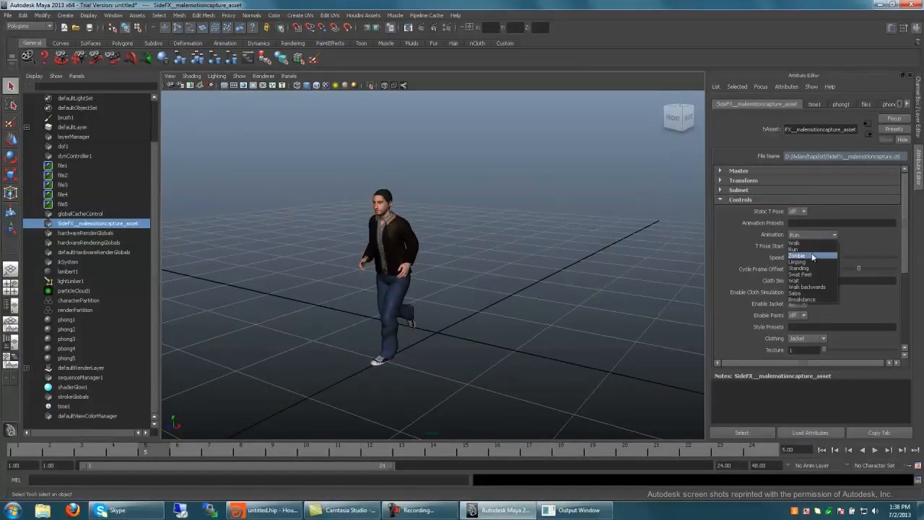
pyautogui.click(808, 256)
pyautogui.keyDown('alt'); pyautogui.moveTo(497, 258); pyautogui.dragTo(499, 265); pyautogui.keyUp('alt')
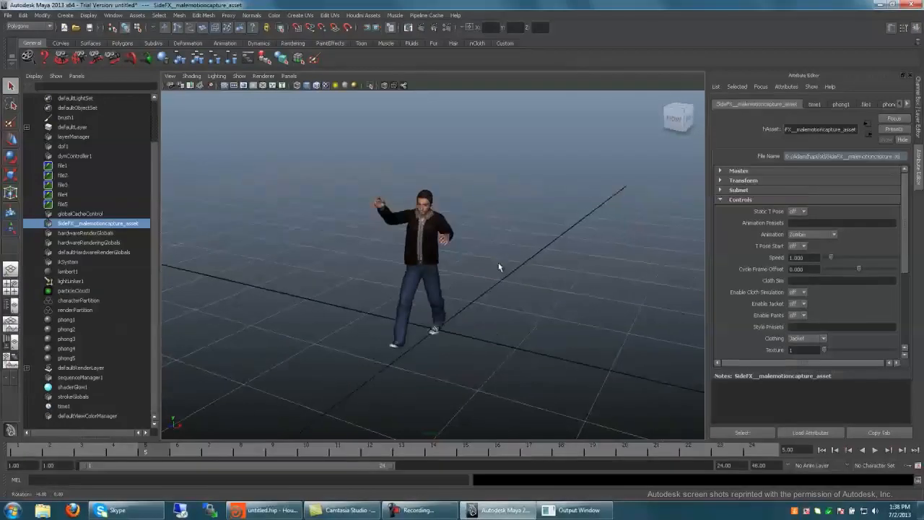
pyautogui.scroll(-2, 804, 293)
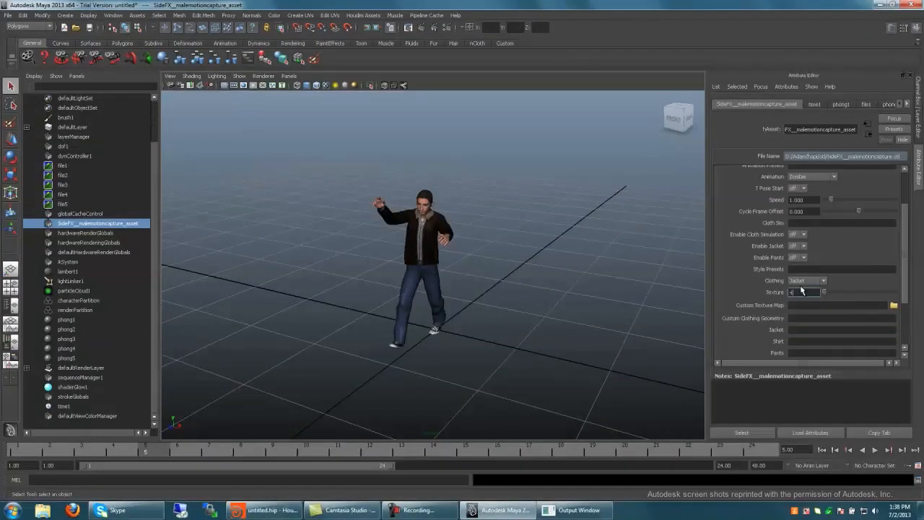
pyautogui.press('Return')
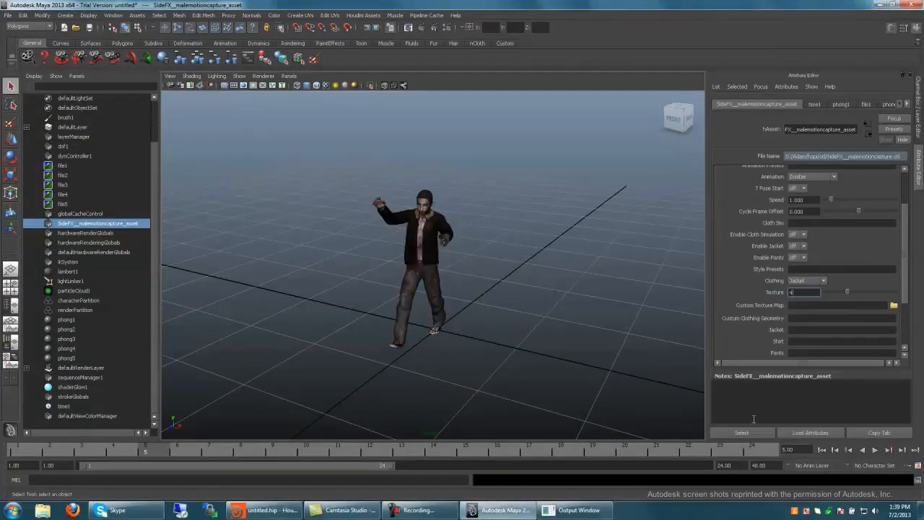
# Step: Play the male motion capture asset's Zombie animation, stop it, and view the figure from another angle
pyautogui.click(875, 450)
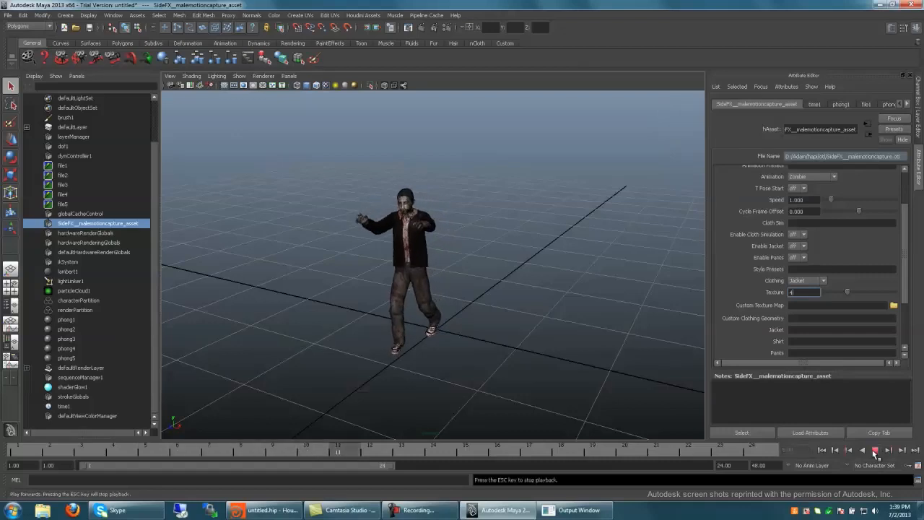
pyautogui.click(875, 449)
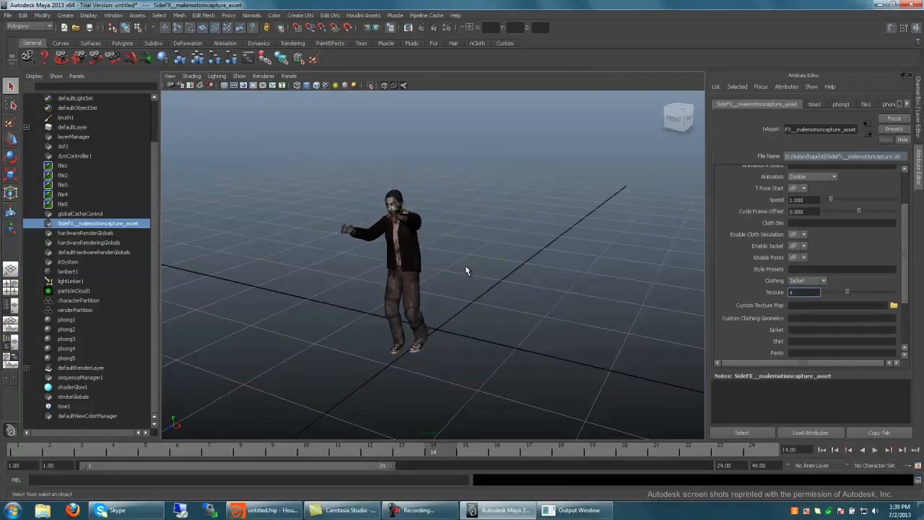
pyautogui.keyDown('alt'); pyautogui.moveTo(465, 271); pyautogui.dragTo(553, 269); pyautogui.keyUp('alt')
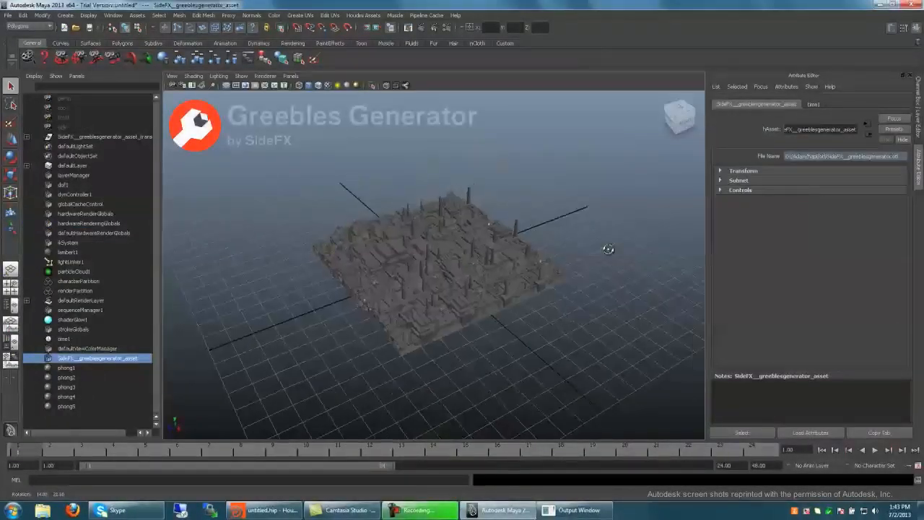
# Step: Set the greebles generator asset's Number of Sections to 5 in its Primary Details and view the regenerated geometry
pyautogui.moveTo(604, 252)
pyautogui.keyDown('alt'); pyautogui.mouseDown()
pyautogui.moveTo(618, 246)
pyautogui.moveTo(610, 247)
pyautogui.mouseUp(); pyautogui.keyUp('alt')
pyautogui.click(760, 191)
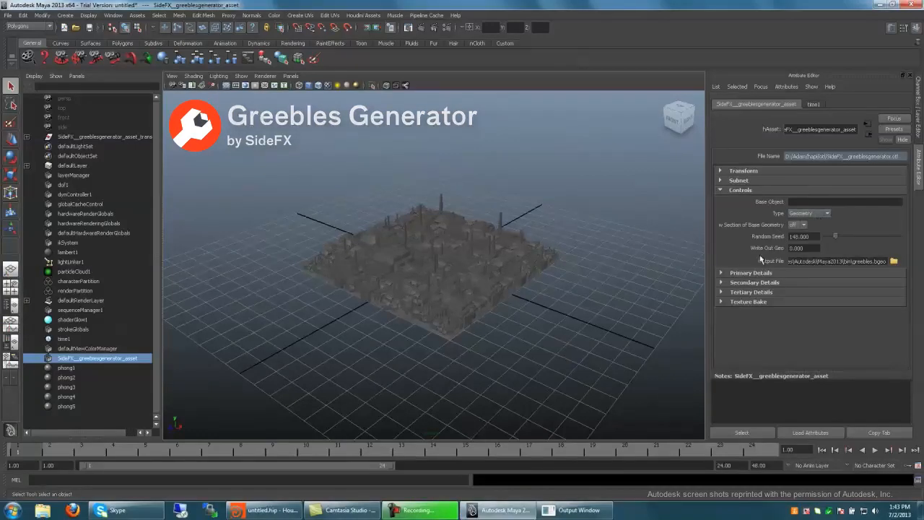
pyautogui.click(752, 273)
pyautogui.doubleClick(798, 284)
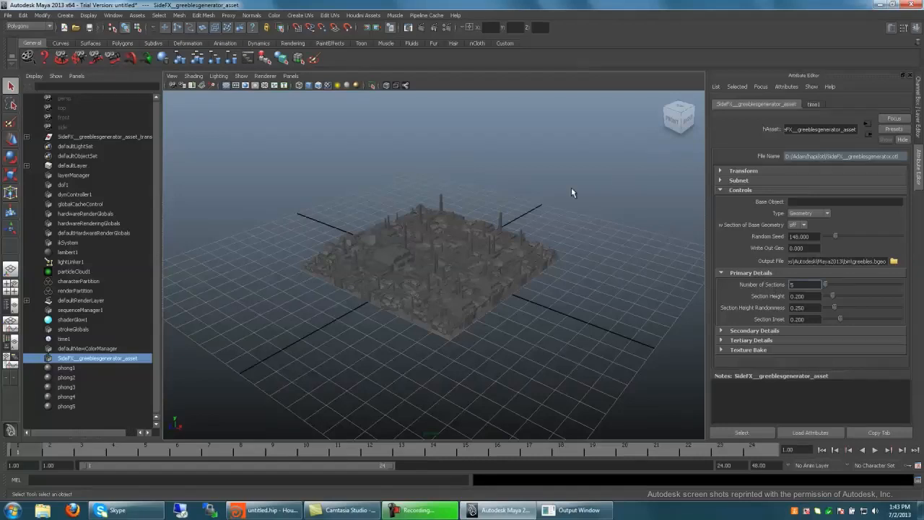
pyautogui.press('Return')
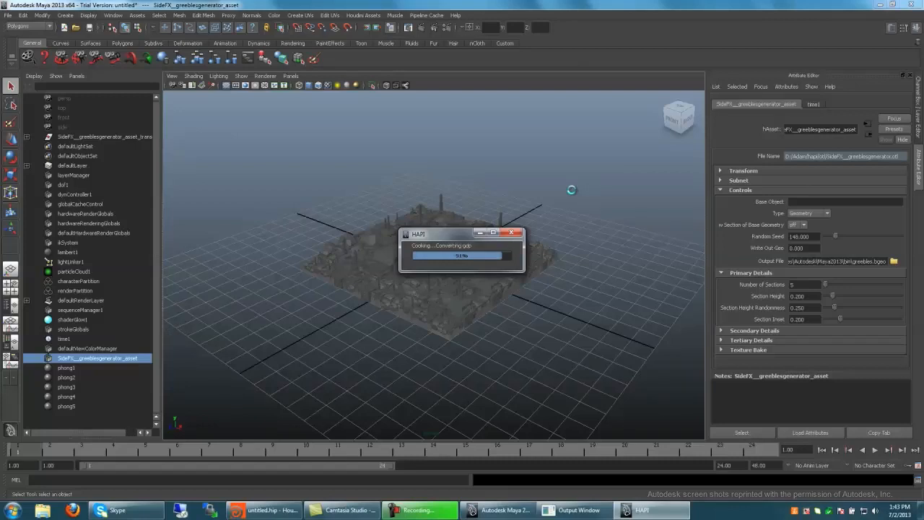
pyautogui.keyDown('alt'); pyautogui.moveTo(571, 193); pyautogui.dragTo(486, 190); pyautogui.keyUp('alt')
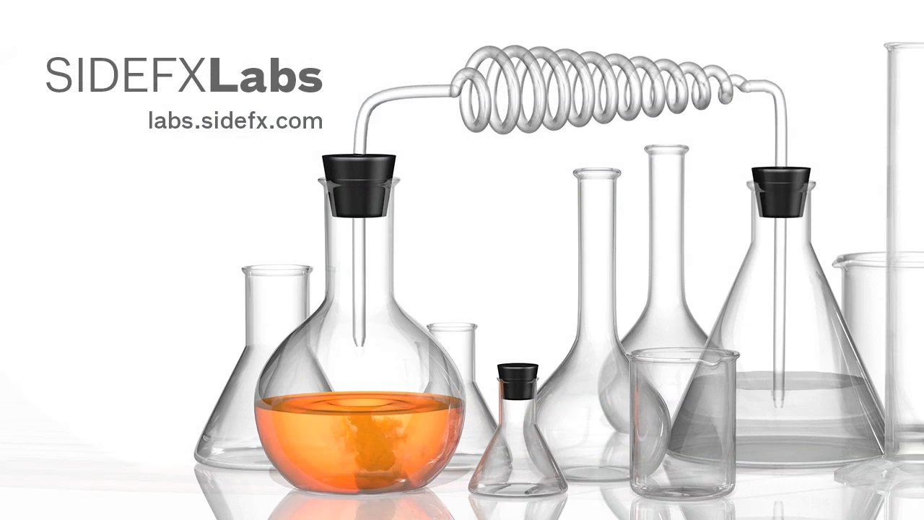